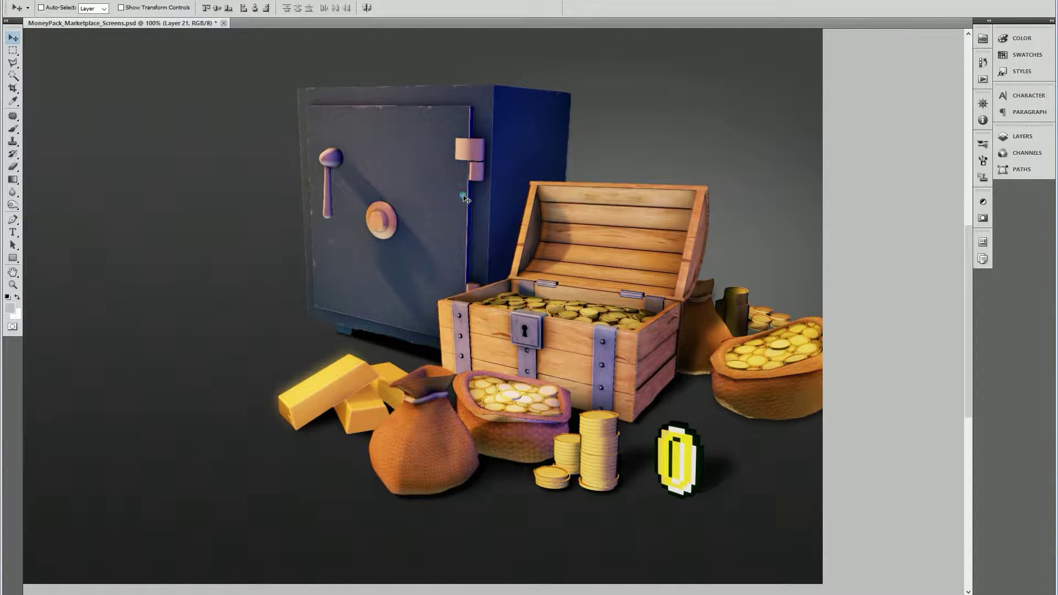
# Try moving individual prop layers in the MoneyPack_Marketplace_Screens.psd composition, undoing each move
pyautogui.moveTo(453, 204); pyautogui.dragTo(405, 156)
pyautogui.hotkey('ctrl', 'z')
pyautogui.keyDown('ctrl'); pyautogui.moveTo(585, 325); pyautogui.dragTo(656, 266); pyautogui.keyUp('ctrl')
pyautogui.hotkey('ctrl', 'z')
pyautogui.moveTo(417, 460); pyautogui.dragTo(343, 397)
pyautogui.hotkey('ctrl', 'z')
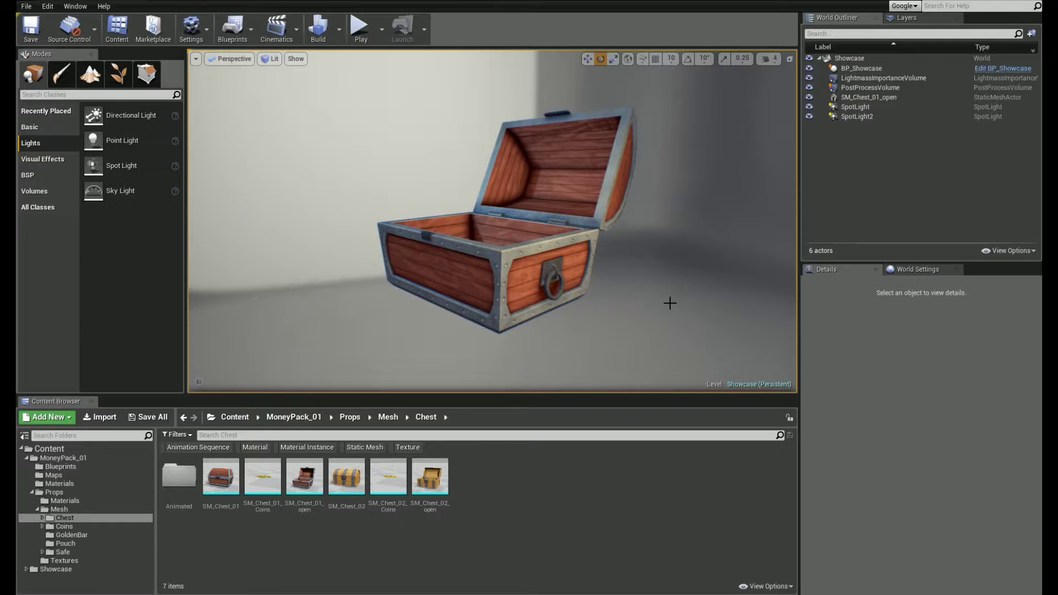
# Examine the chest in the Unreal Editor level and the color grading settings of the PostProcessVolume
pyautogui.click(529, 266)
pyautogui.keyDown('alt'); pyautogui.moveTo(469, 289); pyautogui.dragTo(499, 290); pyautogui.keyUp('alt')
pyautogui.press('Escape')
pyautogui.click(870, 88)
pyautogui.scroll(-5, 881, 353)
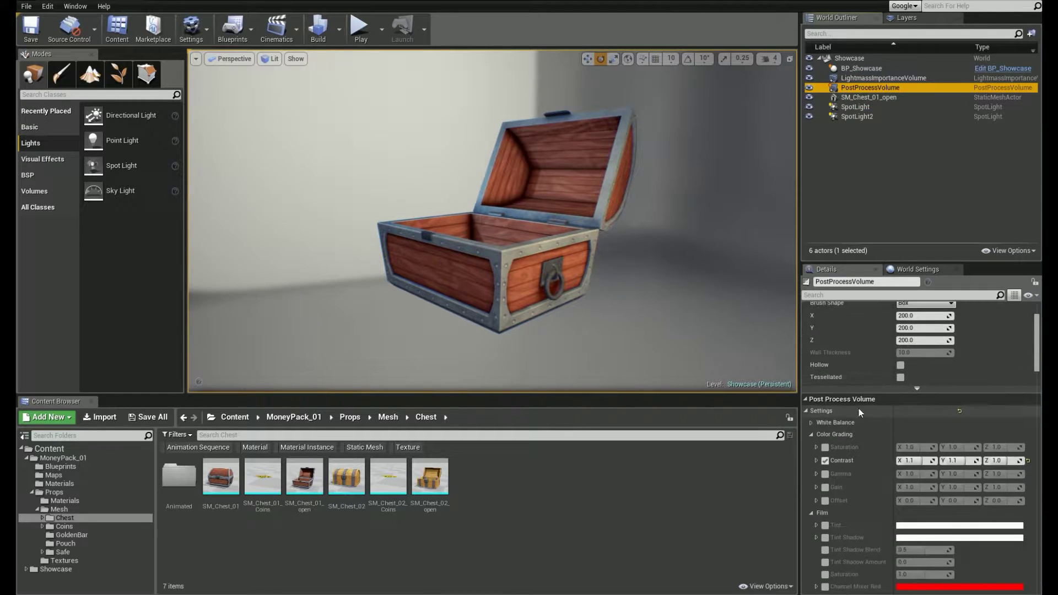
pyautogui.scroll(5, 921, 392)
pyautogui.press('Escape')
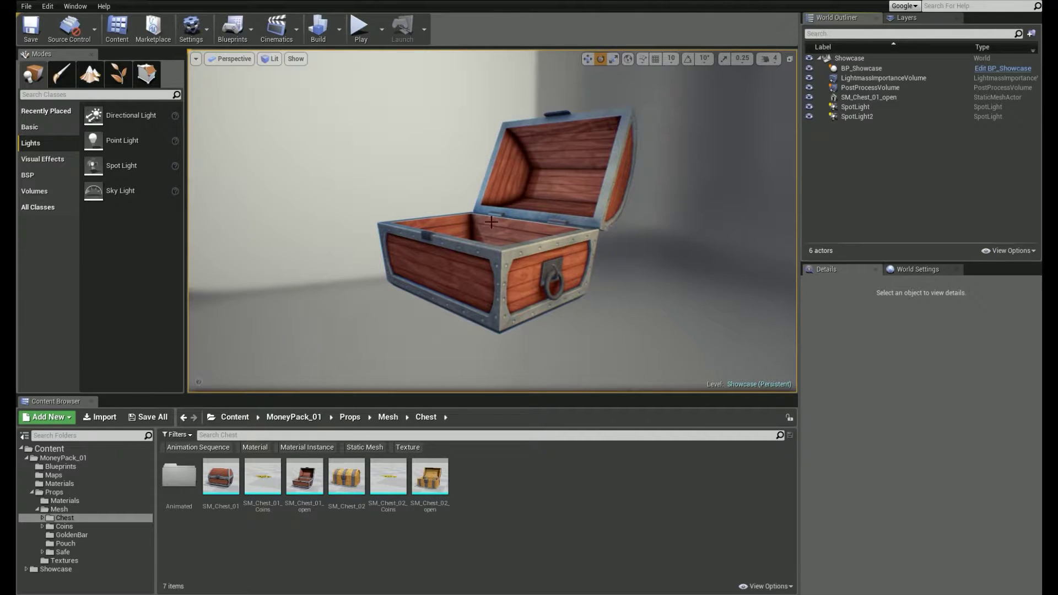
# Capture a high resolution screenshot of the chest viewport with a size multiplier of 1.0
pyautogui.click(197, 58)
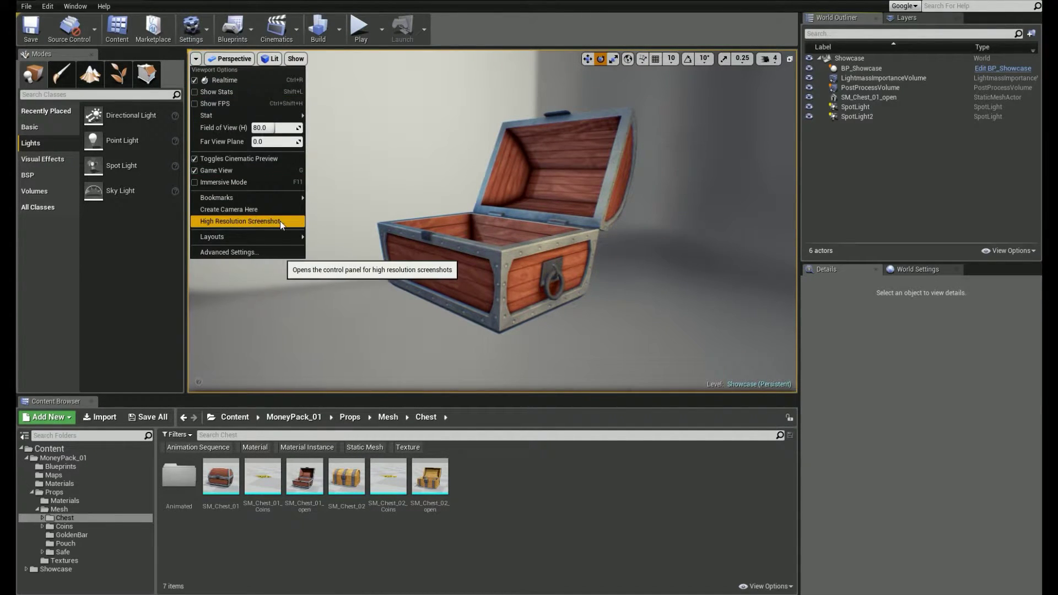
pyautogui.click(280, 220)
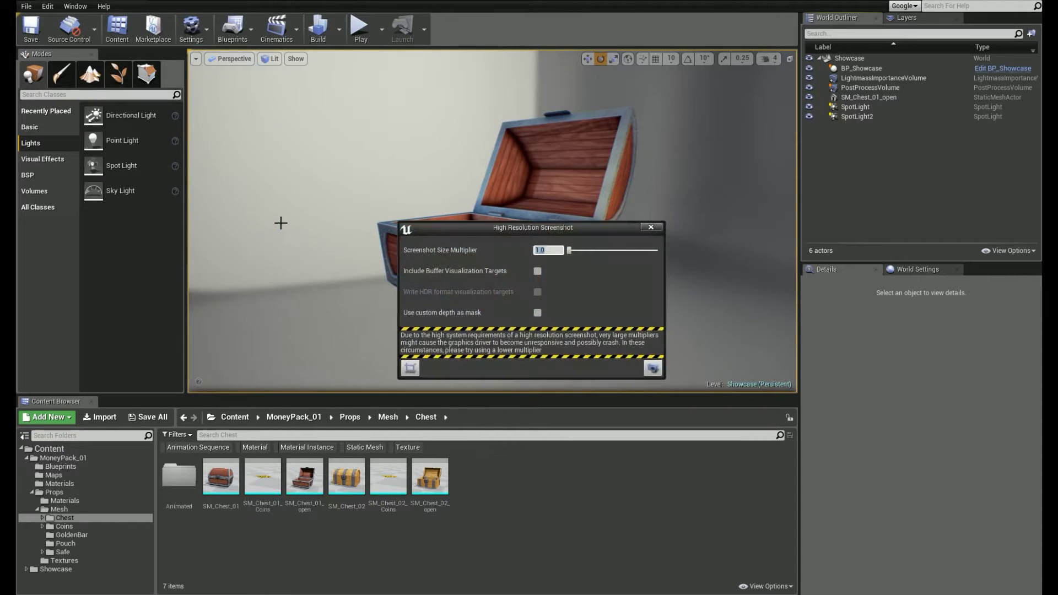
pyautogui.click(651, 369)
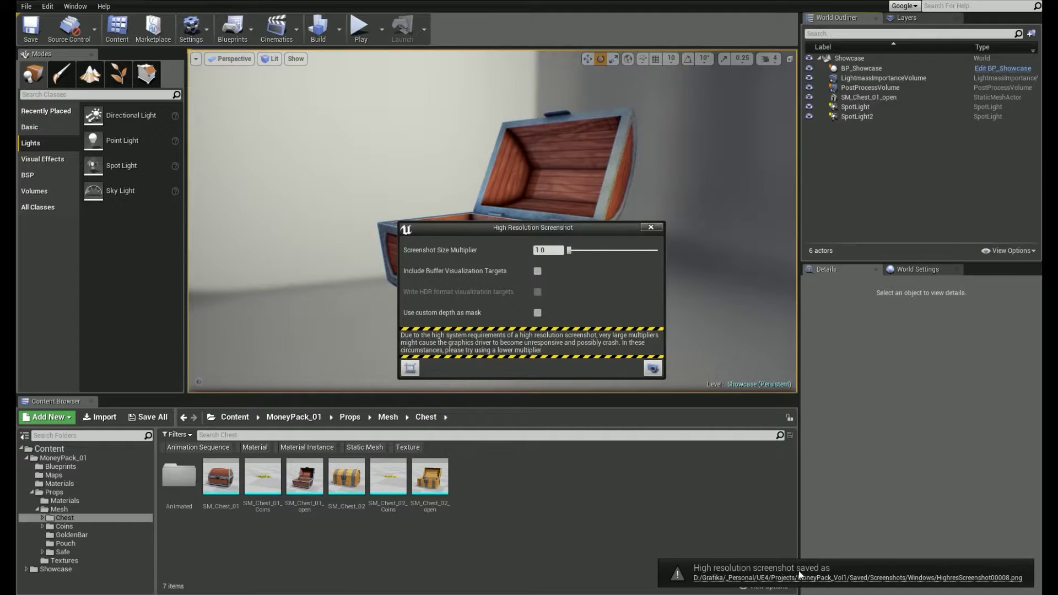
# View the saved HighresScreenshot00008.png from its output folder, and close the image and folder
pyautogui.click(767, 577)
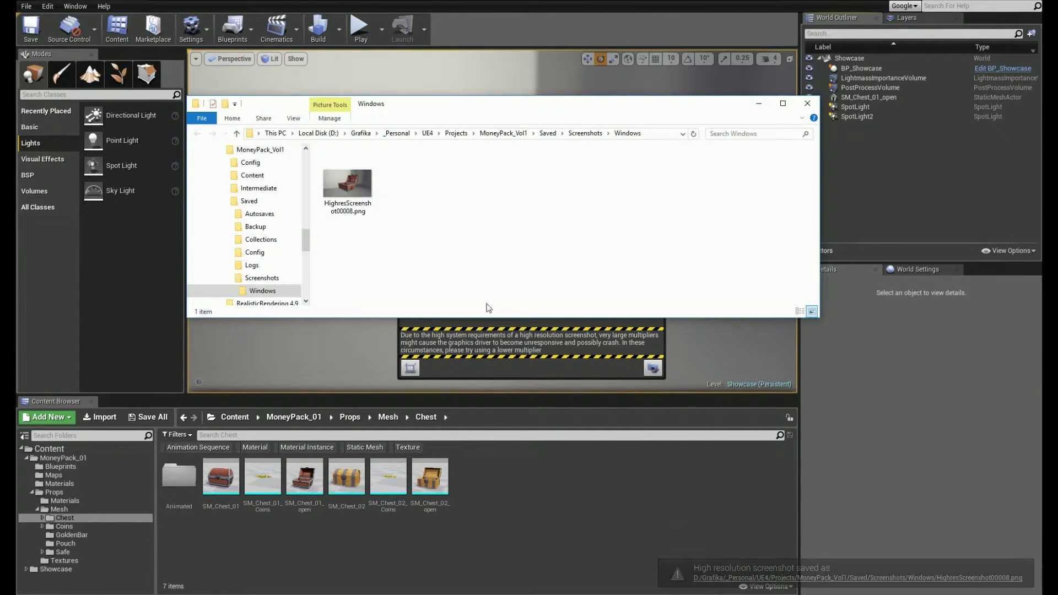
pyautogui.doubleClick(354, 207)
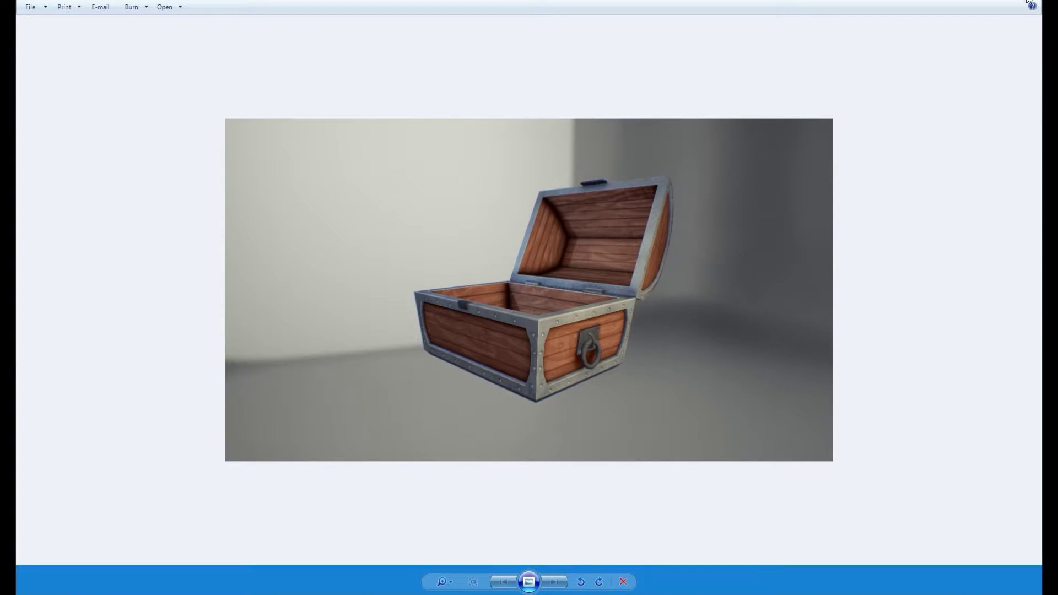
pyautogui.click(1027, 1)
pyautogui.click(808, 102)
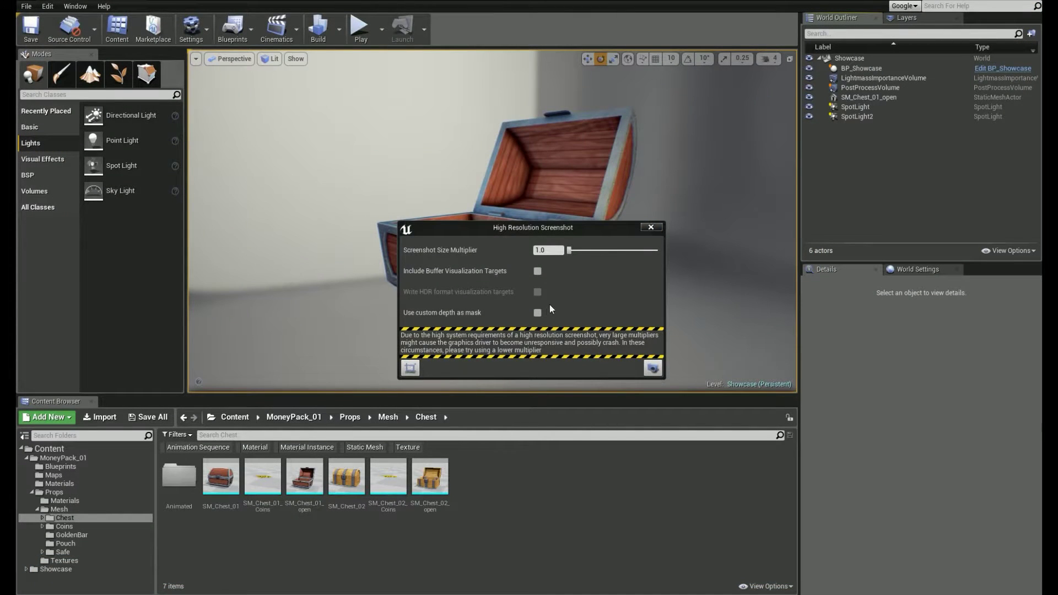
# Try using custom depth as the screenshot mask, and switch the option off again
pyautogui.click(537, 313)
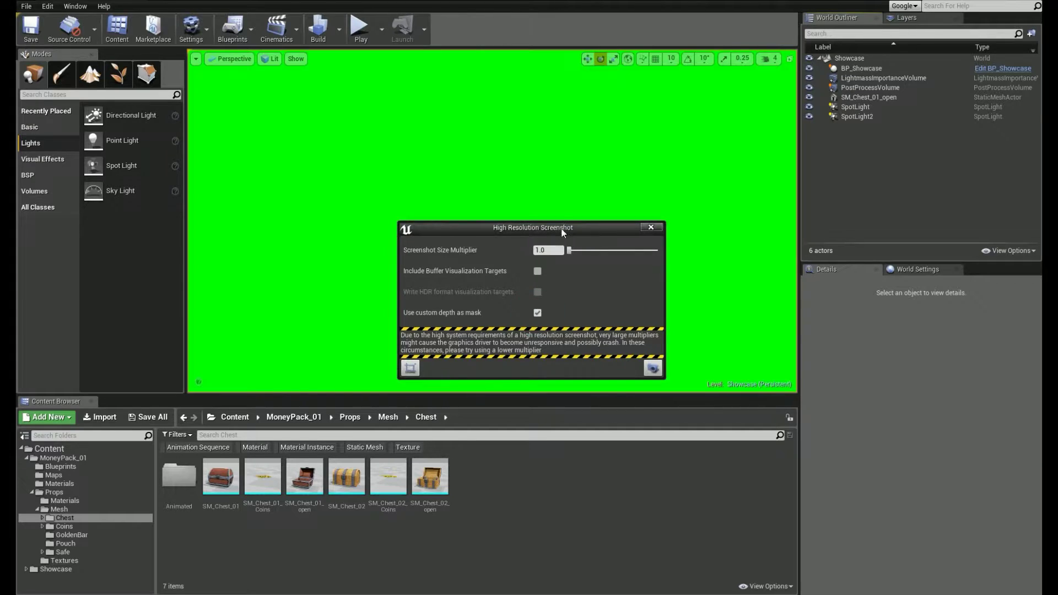
pyautogui.moveTo(561, 227); pyautogui.dragTo(280, 223)
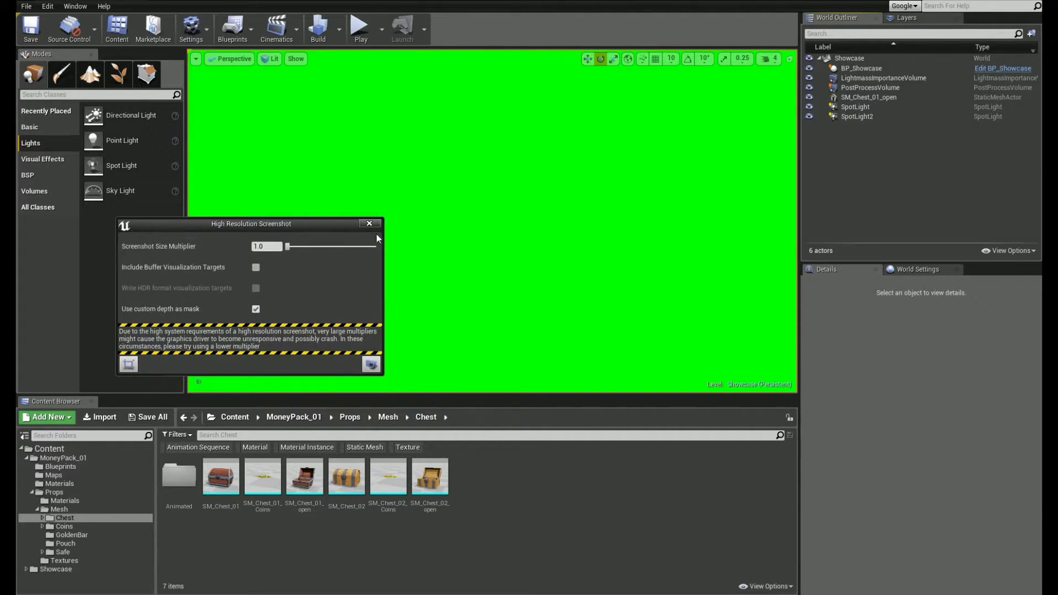
pyautogui.click(257, 309)
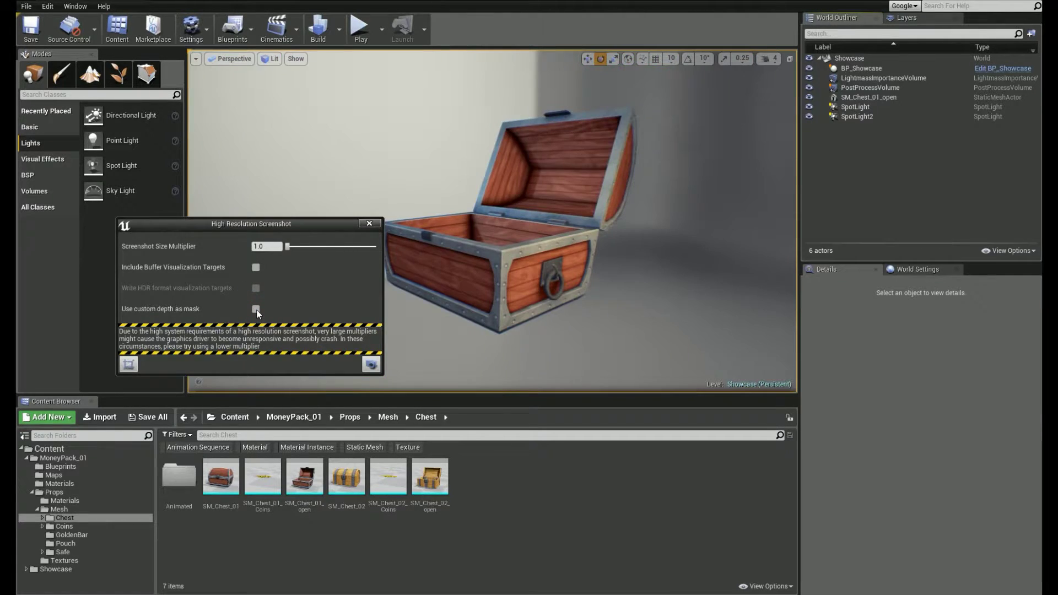
# Enable Render CustomDepth Pass on the SM_Chest_01_open mesh by filtering its properties for "cus"
pyautogui.click(490, 254)
pyautogui.click(832, 348)
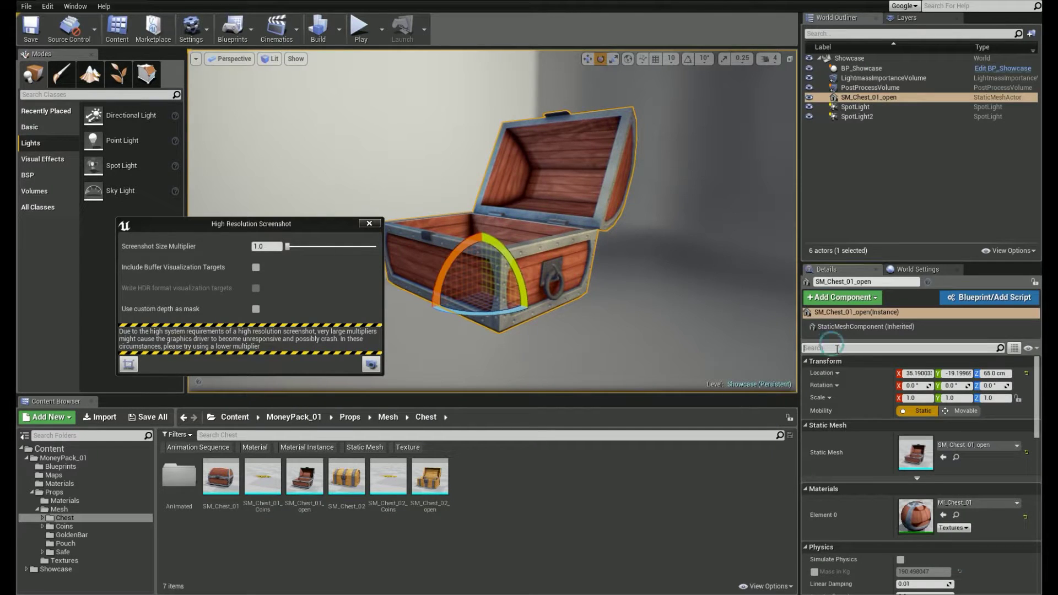
pyautogui.write('cus')
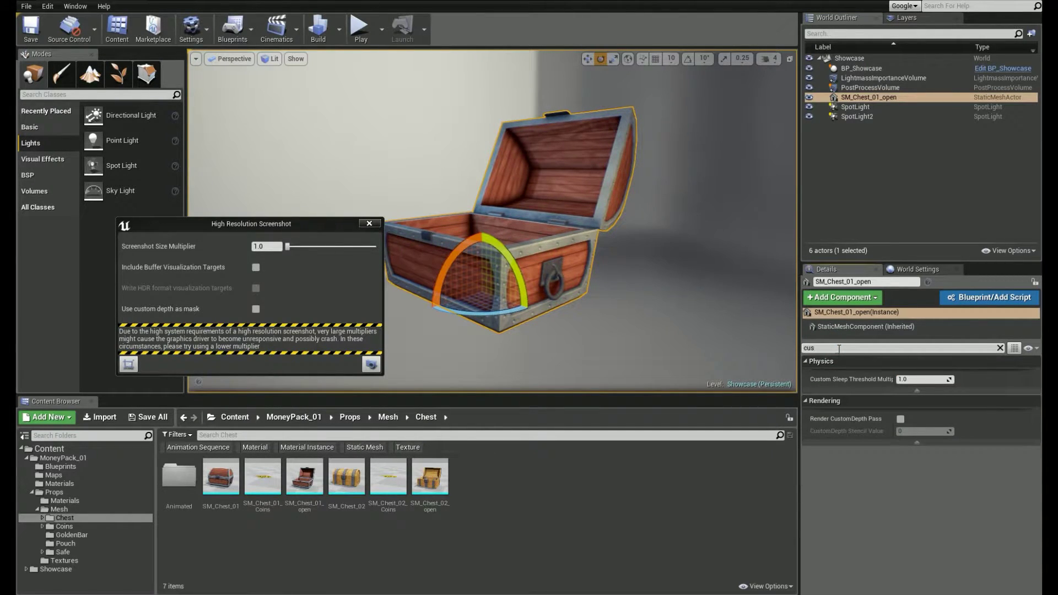
pyautogui.click(900, 419)
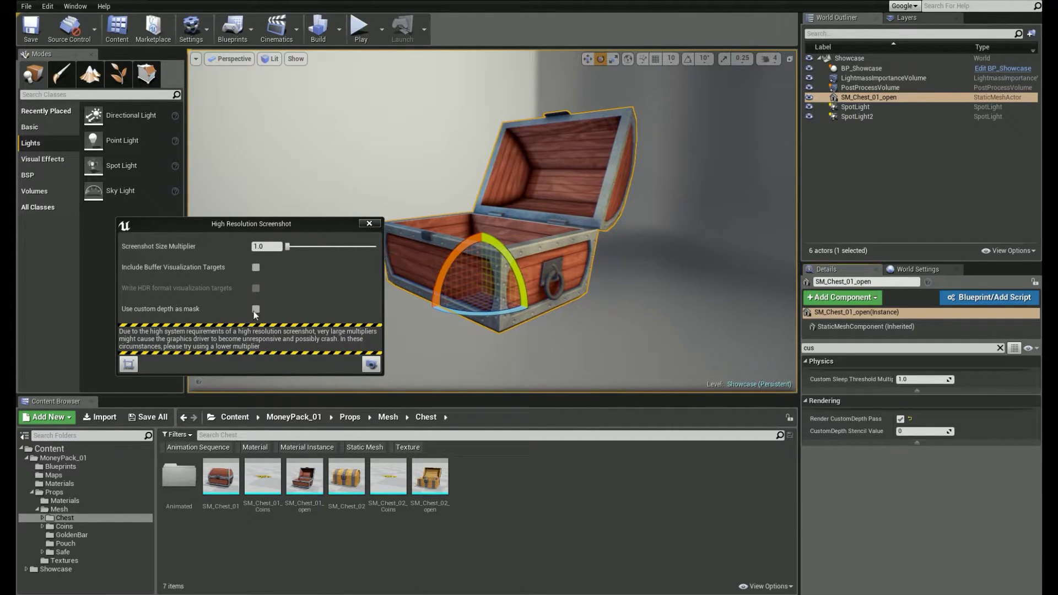
# Capture a high resolution screenshot of the deselected chest with custom depth used as the mask
pyautogui.click(256, 309)
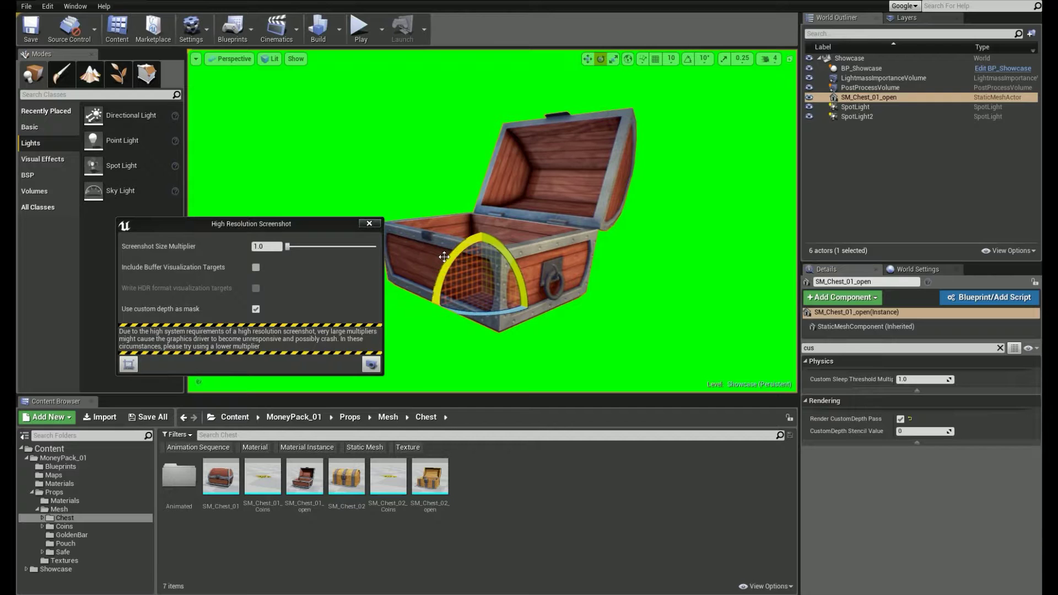
pyautogui.press('Escape')
pyautogui.moveTo(324, 224); pyautogui.dragTo(329, 216)
pyautogui.click(376, 357)
# View the saved masked image HighresScreenshot00009.png from its output folder
pyautogui.click(776, 578)
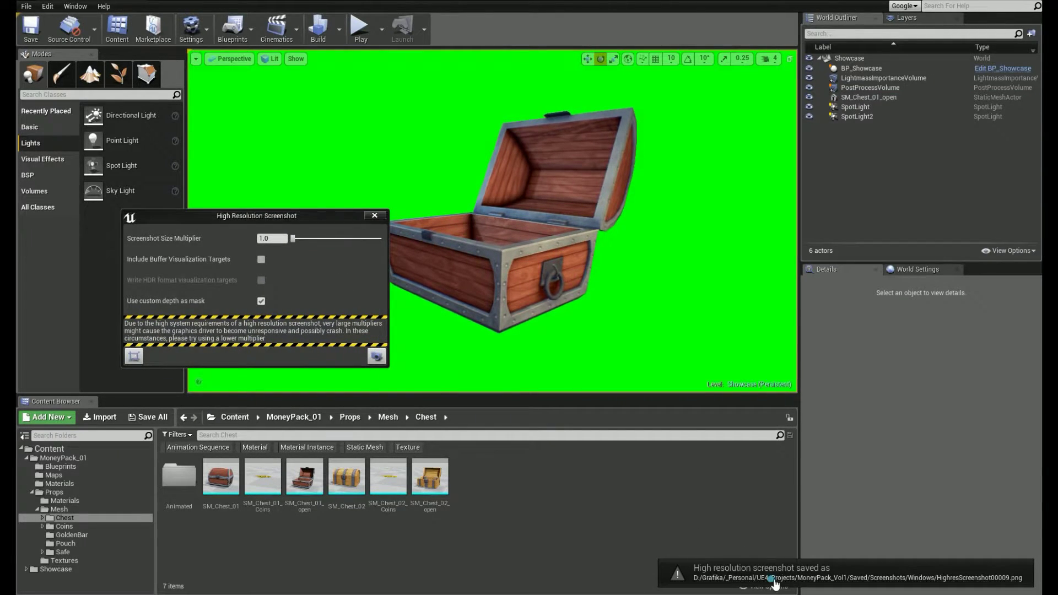
pyautogui.doubleClick(405, 181)
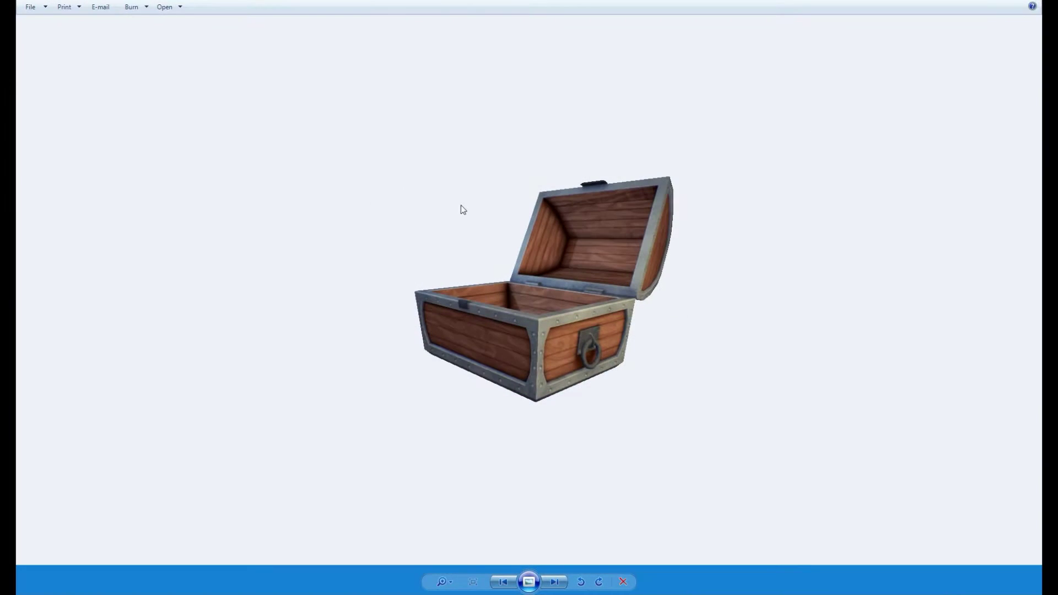
pyautogui.click(1021, 1)
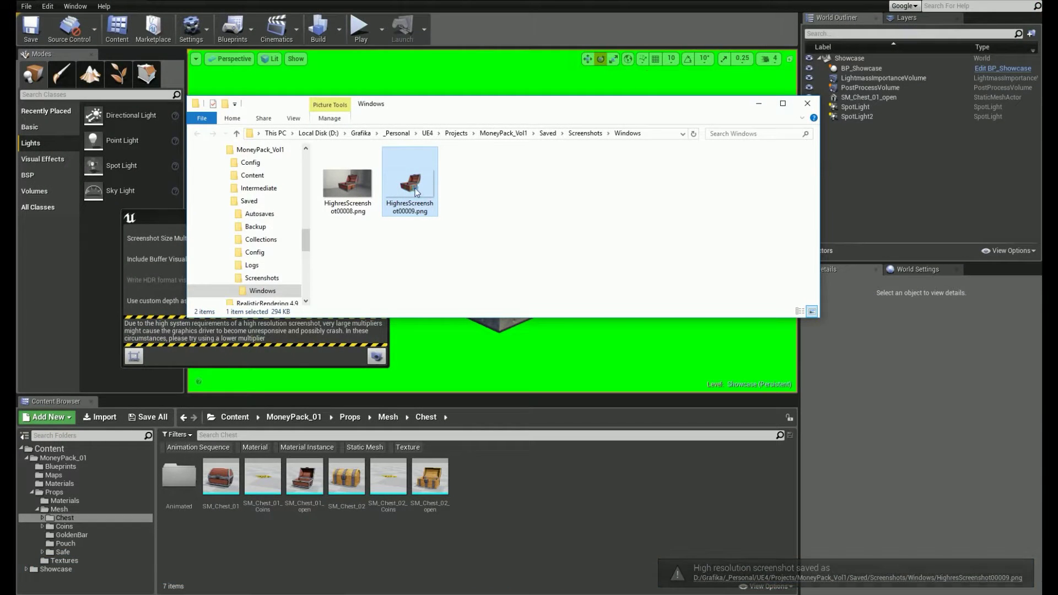
pyautogui.moveTo(409, 182); pyautogui.dragTo(617, 377)
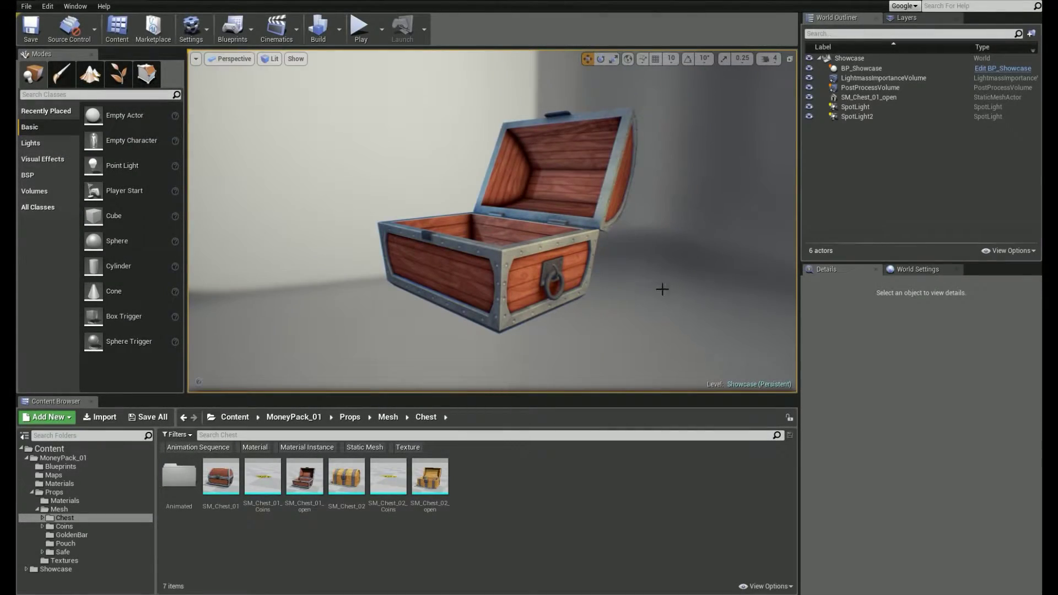
# Place a cube on the floor beside the open chest and enable its Render CustomDepth Pass
pyautogui.moveTo(662, 290); pyautogui.dragTo(688, 293, button='right')
pyautogui.press('s')
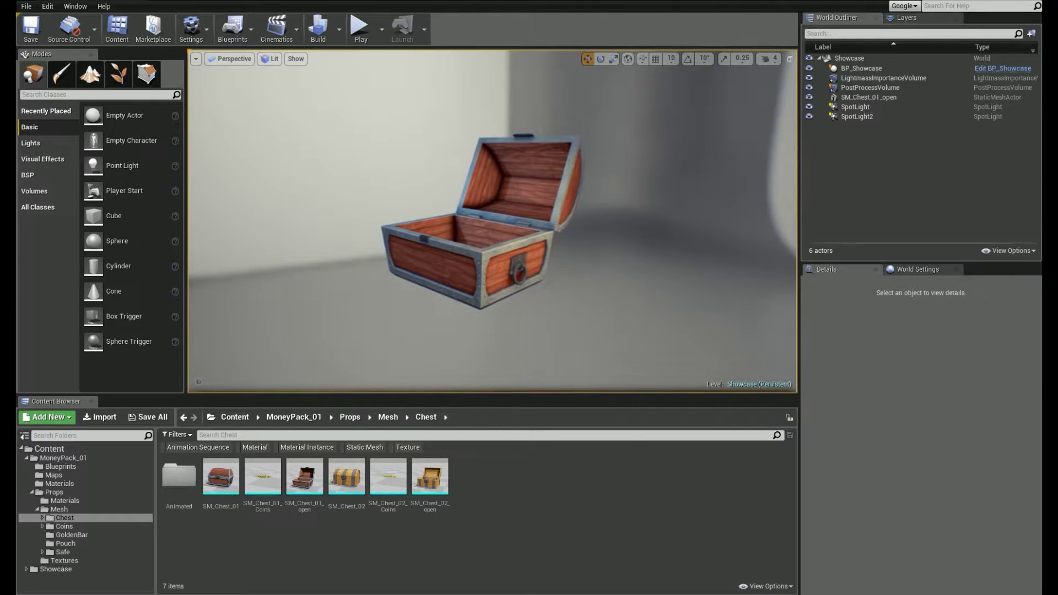
pyautogui.press('e')
pyautogui.moveTo(432, 283); pyautogui.dragTo(433, 339, button='right')
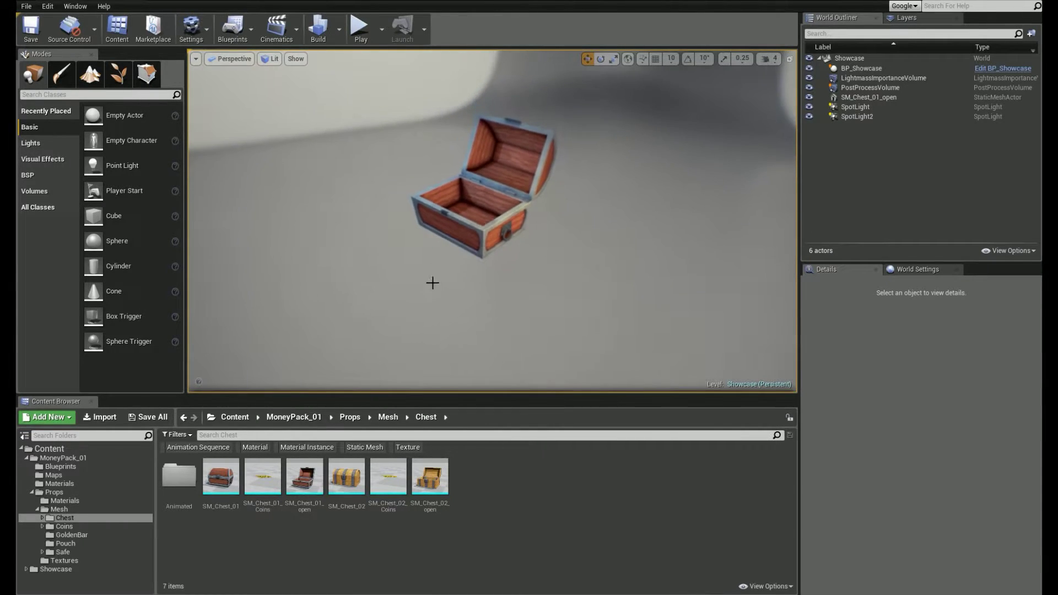
pyautogui.moveTo(114, 217); pyautogui.dragTo(320, 253)
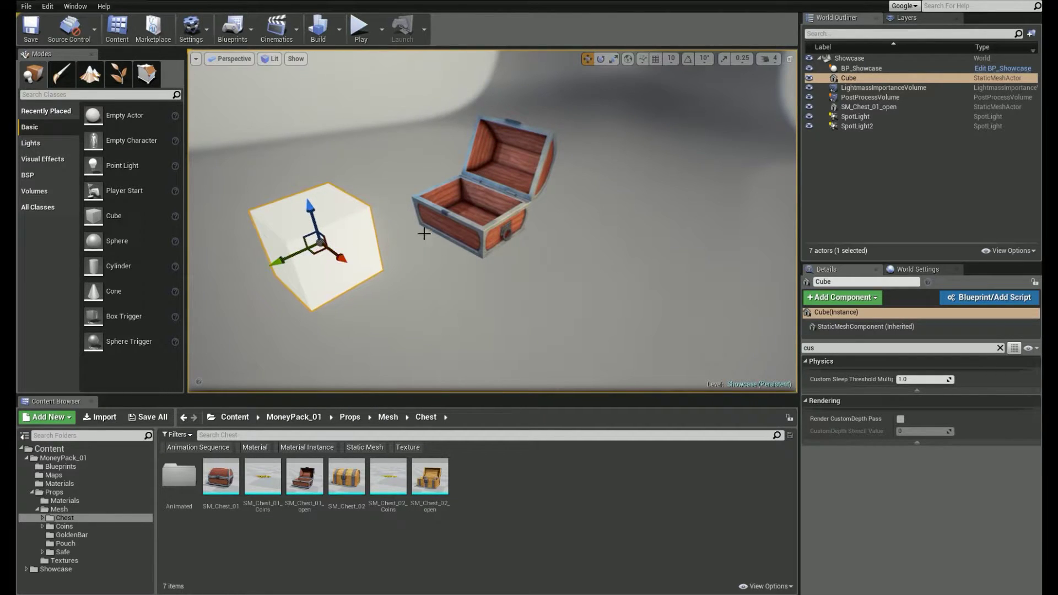
pyautogui.click(901, 420)
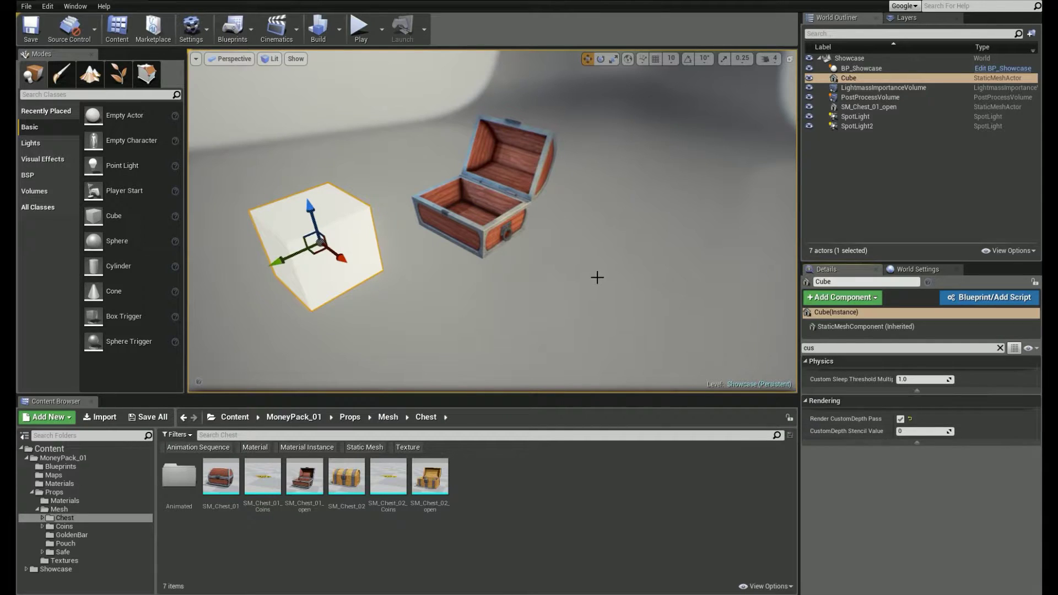
# Check the Custom Stencil buffer visualization with nothing selected, and return the viewport to Lit mode
pyautogui.moveTo(622, 276); pyautogui.dragTo(573, 276, button='right')
pyautogui.click(271, 59)
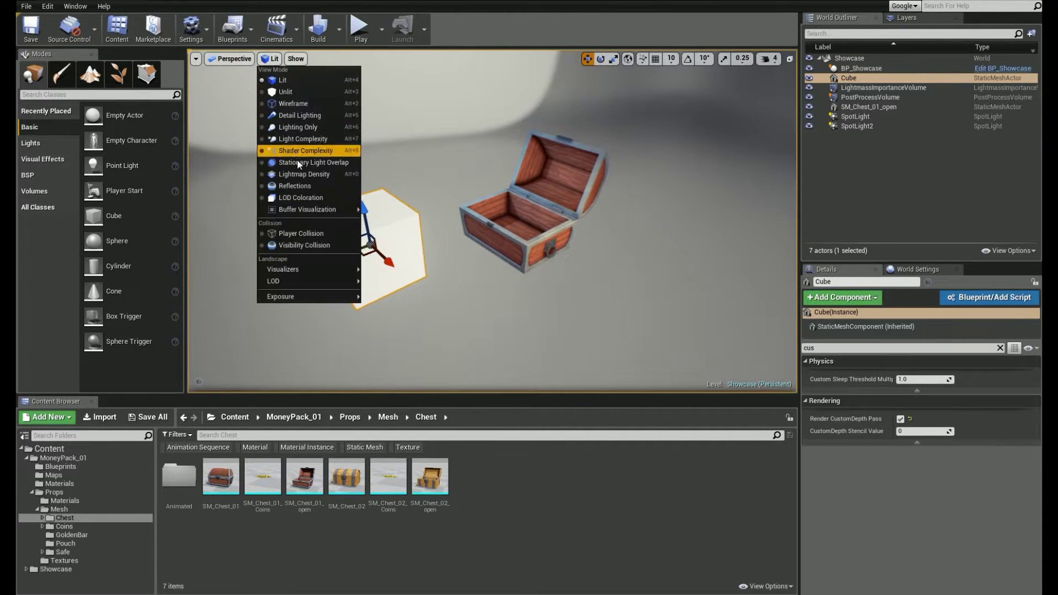
pyautogui.moveTo(306, 209)
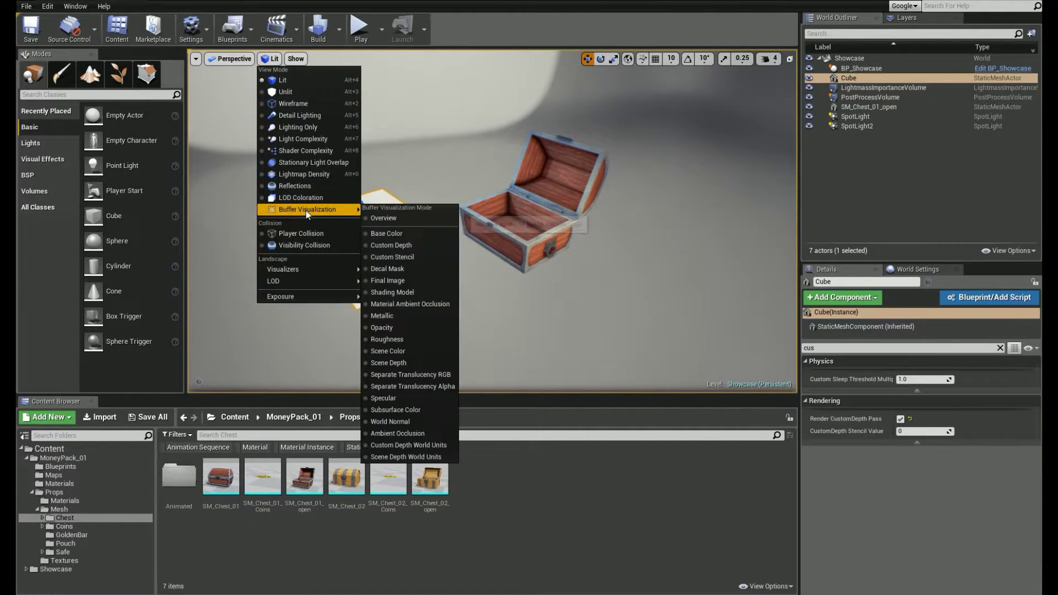
pyautogui.click(414, 258)
pyautogui.press('Escape')
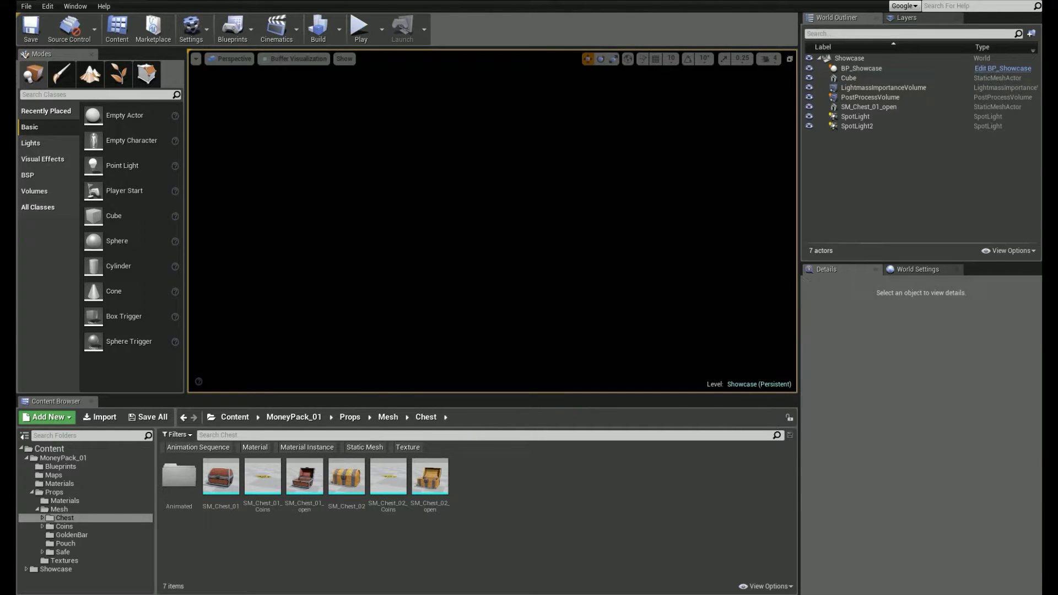
pyautogui.click(299, 59)
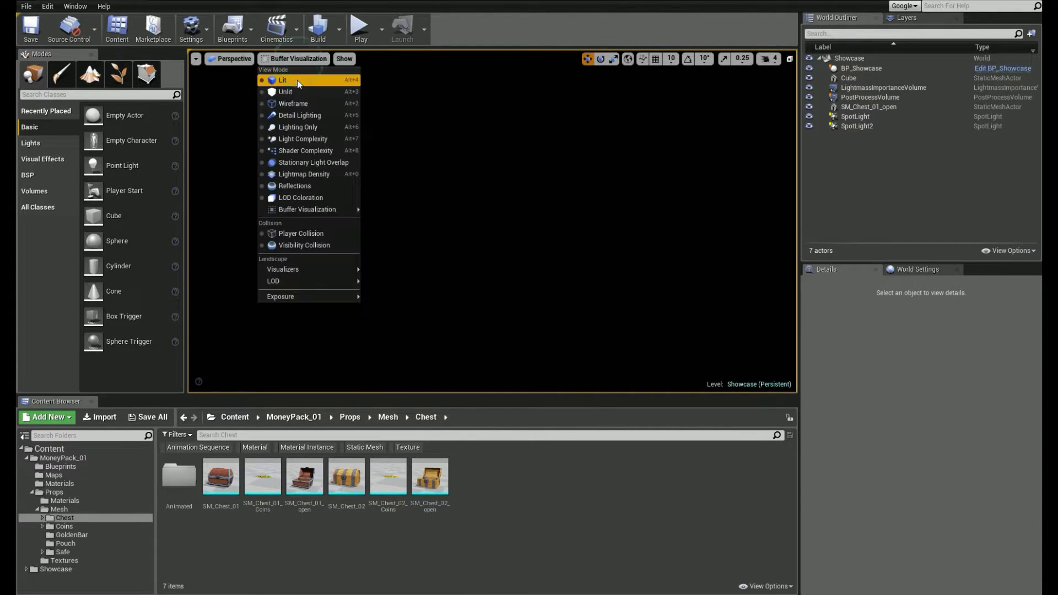
pyautogui.click(297, 79)
# Set the CustomDepth Stencil Value to 48 on the open chest and 23 on the cube
pyautogui.moveTo(376, 157); pyautogui.dragTo(390, 163, button='right')
pyautogui.click(499, 214)
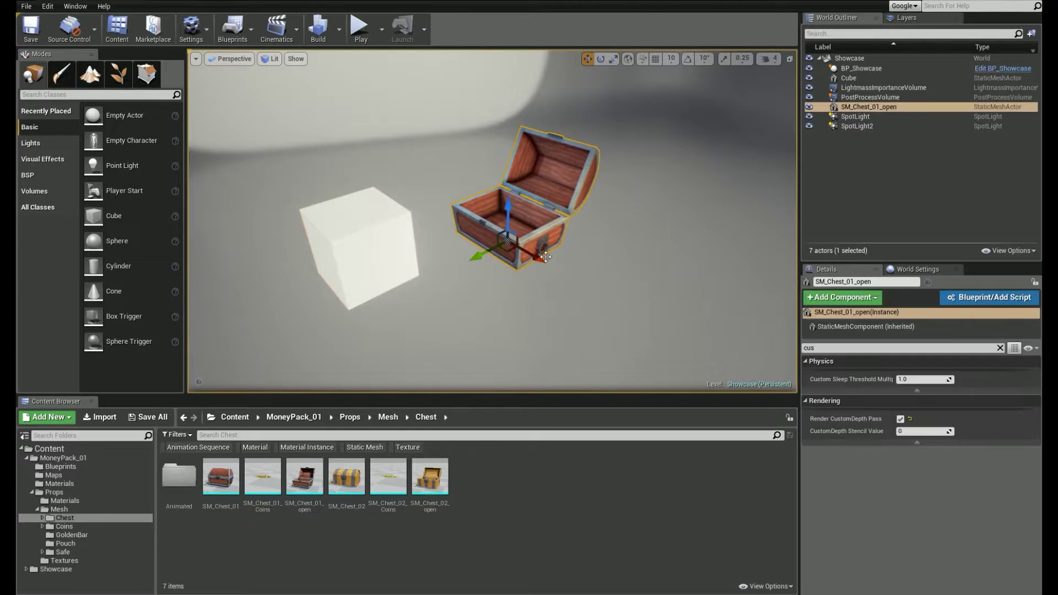
pyautogui.click(913, 430)
pyautogui.click(369, 237)
pyautogui.click(915, 431)
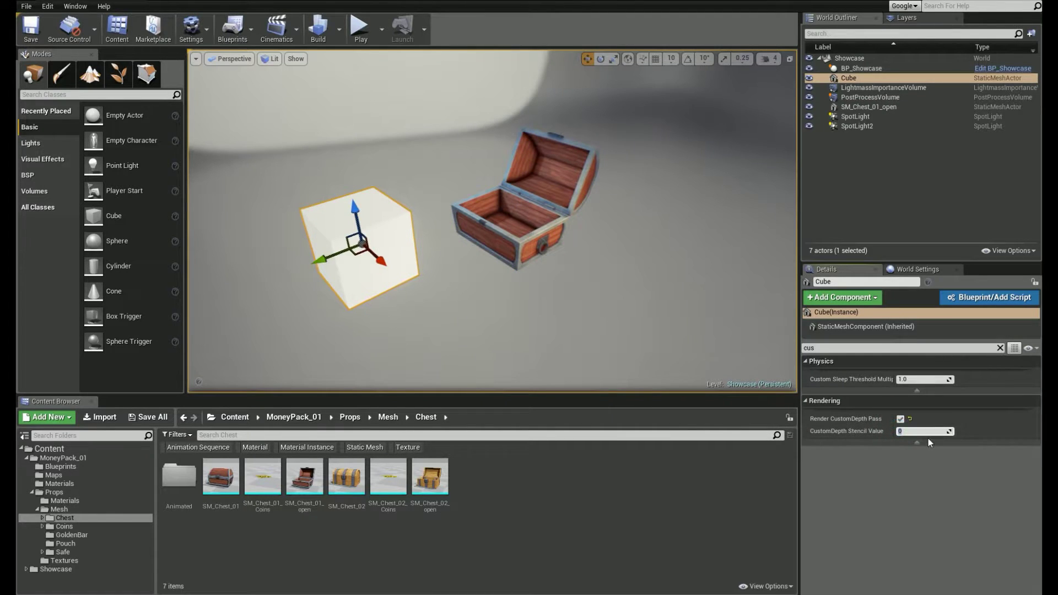
pyautogui.press('Return')
pyautogui.moveTo(544, 270); pyautogui.dragTo(529, 278, button='right')
pyautogui.moveTo(404, 152); pyautogui.dragTo(405, 145, button='right')
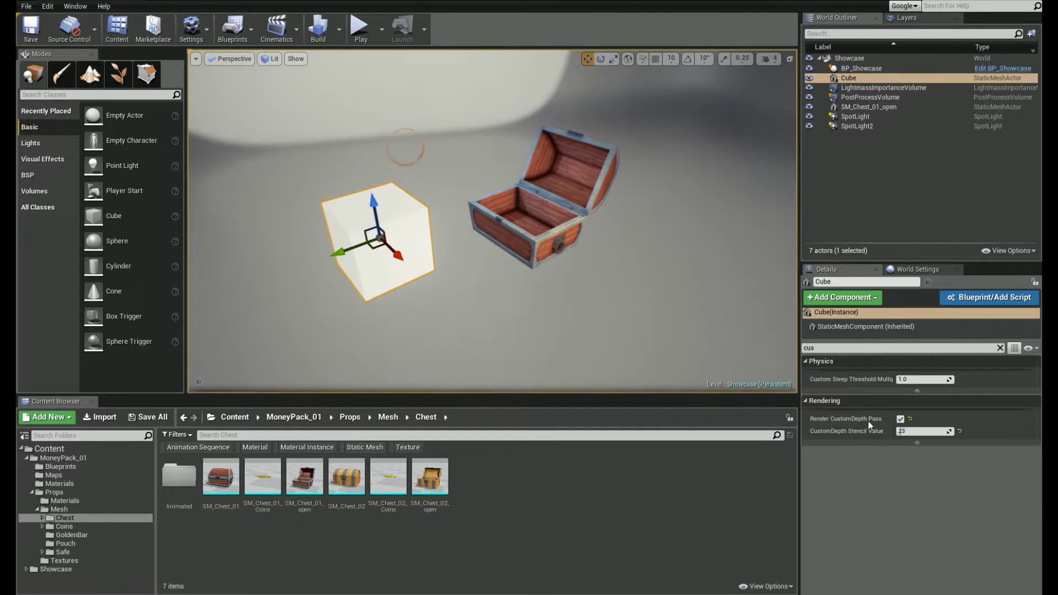
pyautogui.click(577, 262)
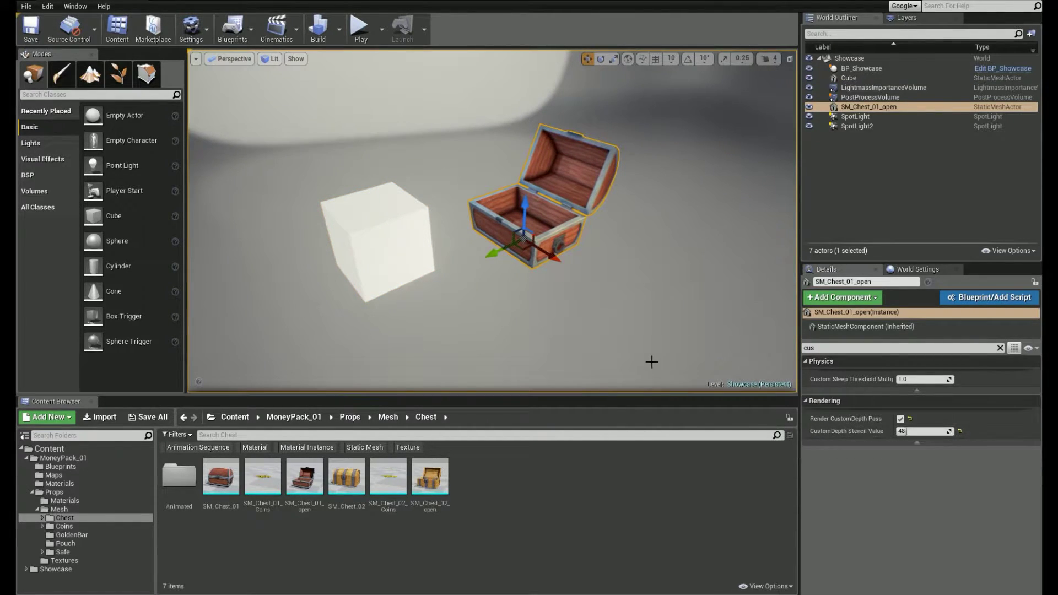
# Deselect the chest and show the viewport in the Custom Stencil buffer visualization
pyautogui.moveTo(652, 361); pyautogui.dragTo(647, 359, button='right')
pyautogui.click(621, 347)
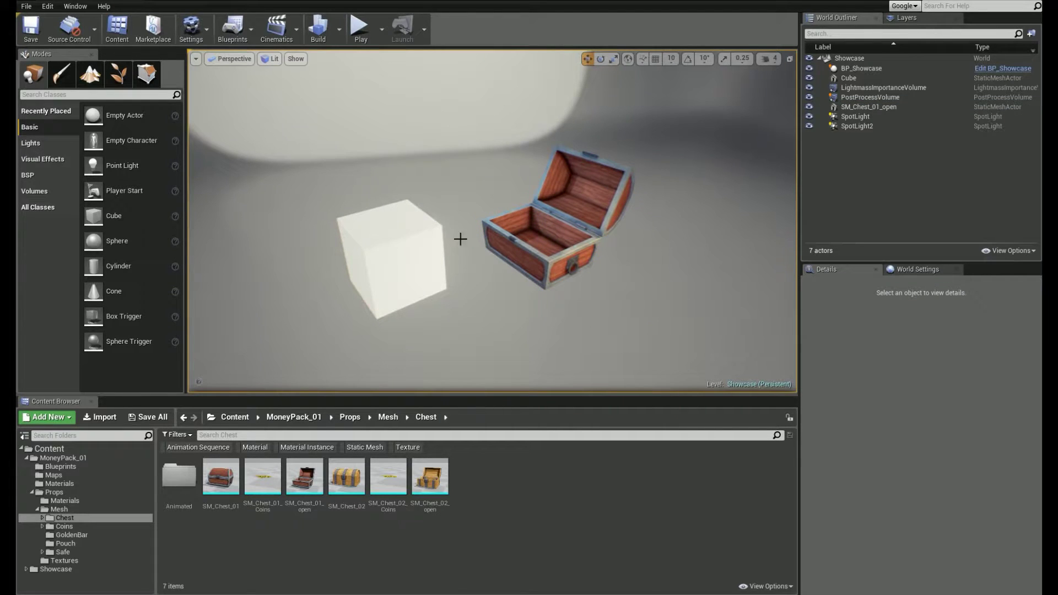
pyautogui.click(273, 59)
pyautogui.moveTo(322, 210)
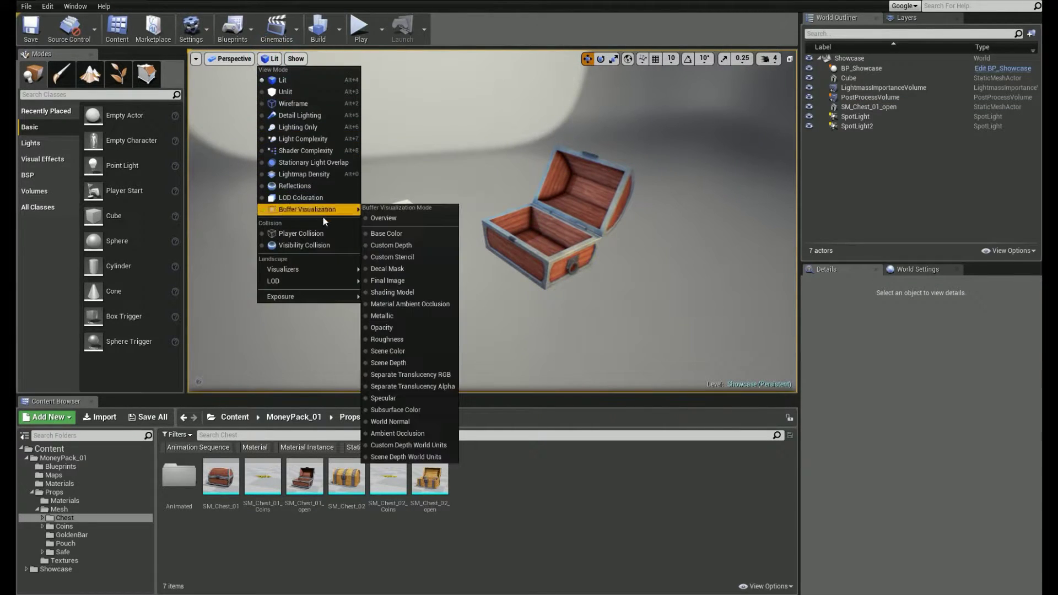
pyautogui.click(401, 258)
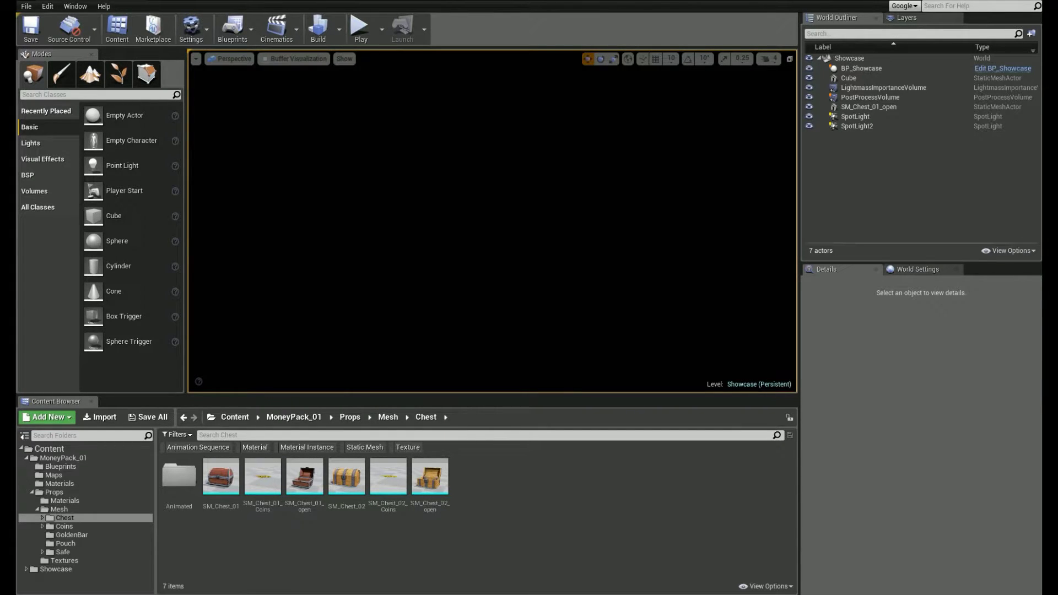
# Run the console command r.CustomDepth 3 to enable custom depth with stencil
pyautogui.press('`')
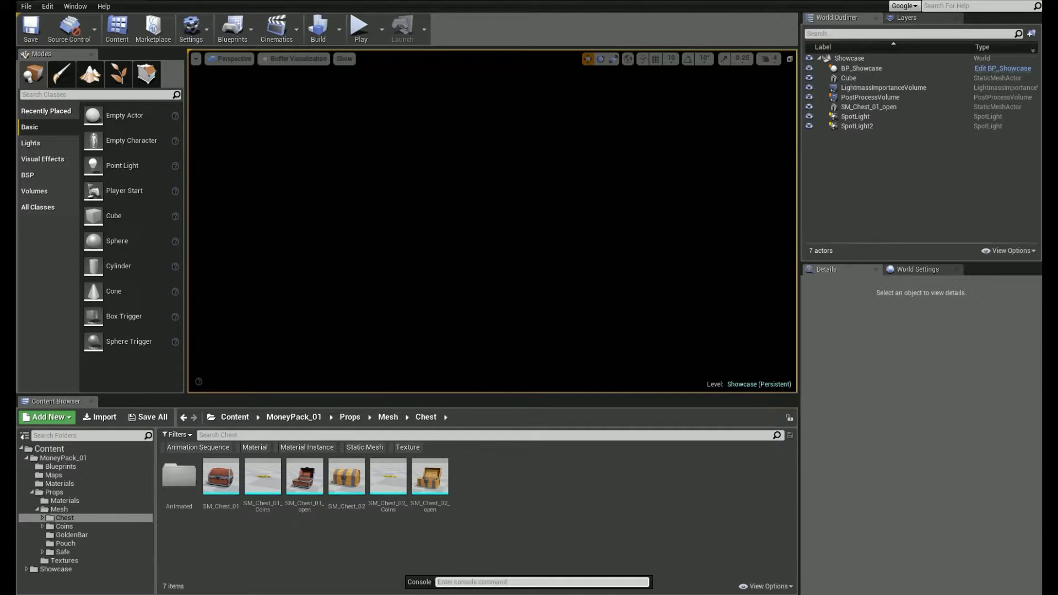
pyautogui.write('r.')
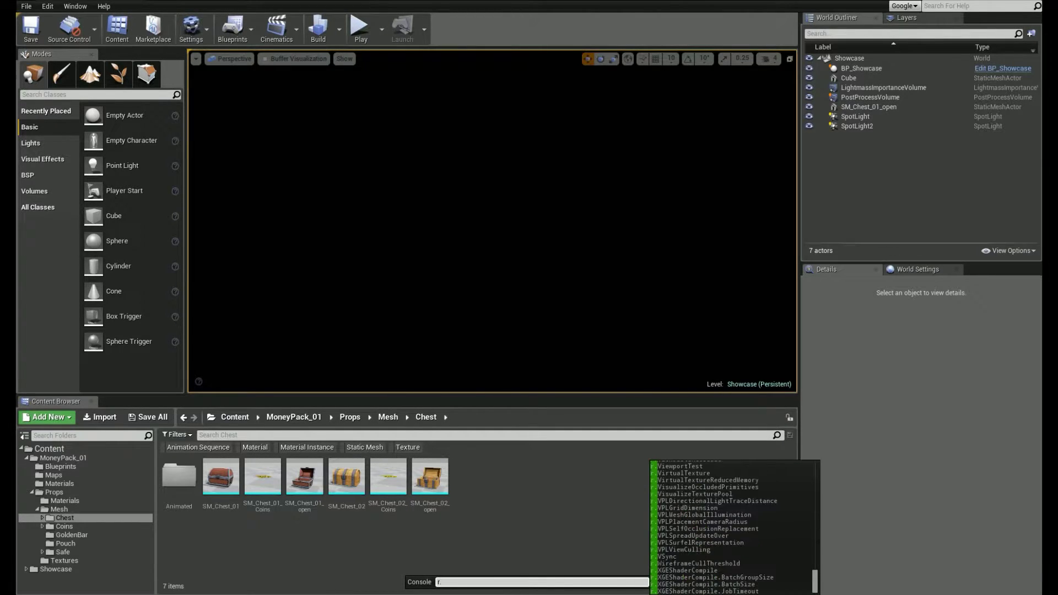
pyautogui.write('CustomDepth 3')
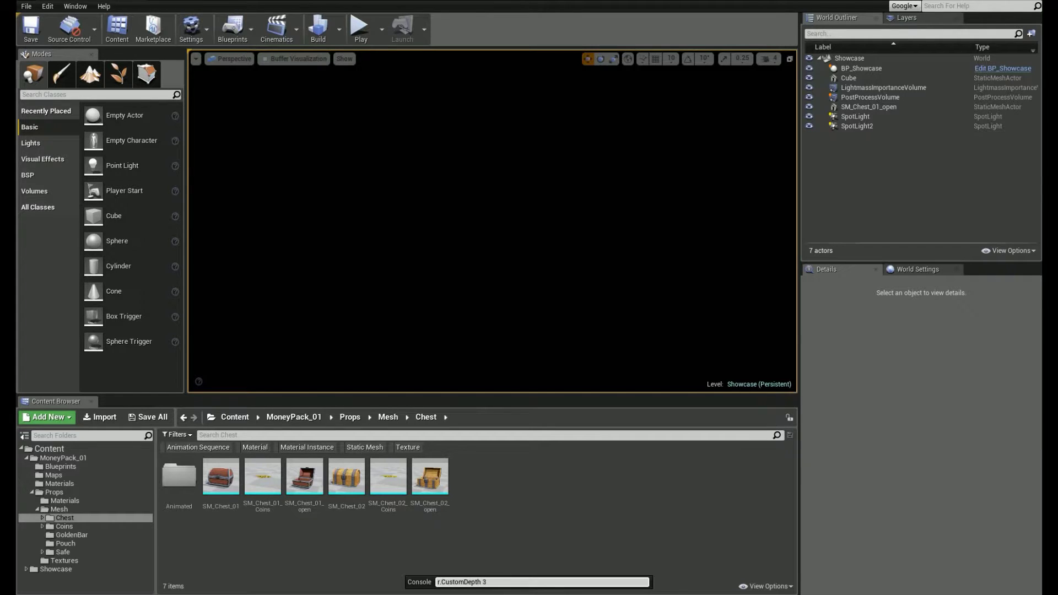
pyautogui.press('Return')
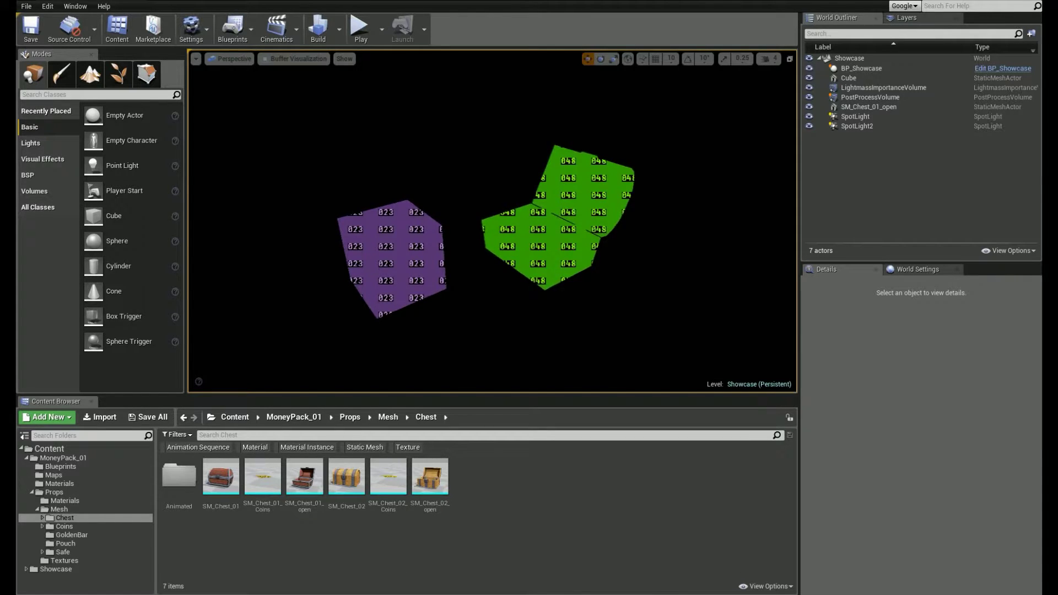
# Change the CustomDepth Stencil Value to 52 on the open chest and 18 on the cube
pyautogui.moveTo(522, 265); pyautogui.dragTo(523, 241, button='right')
pyautogui.click(520, 274)
pyautogui.moveTo(915, 431)
pyautogui.mouseDown()
pyautogui.moveTo(936, 430)
pyautogui.moveTo(900, 431)
pyautogui.mouseUp()
pyautogui.click(406, 310)
pyautogui.moveTo(551, 275)
pyautogui.mouseDown(button='right')
pyautogui.moveTo(568, 275)
pyautogui.moveTo(550, 276)
pyautogui.moveTo(570, 295)
pyautogui.moveTo(521, 273)
pyautogui.moveTo(548, 280)
pyautogui.moveTo(546, 291)
pyautogui.moveTo(581, 279)
pyautogui.moveTo(540, 276)
pyautogui.moveTo(538, 264)
pyautogui.moveTo(550, 271)
pyautogui.mouseUp(button='right')
pyautogui.moveTo(439, 265); pyautogui.dragTo(425, 263, button='right')
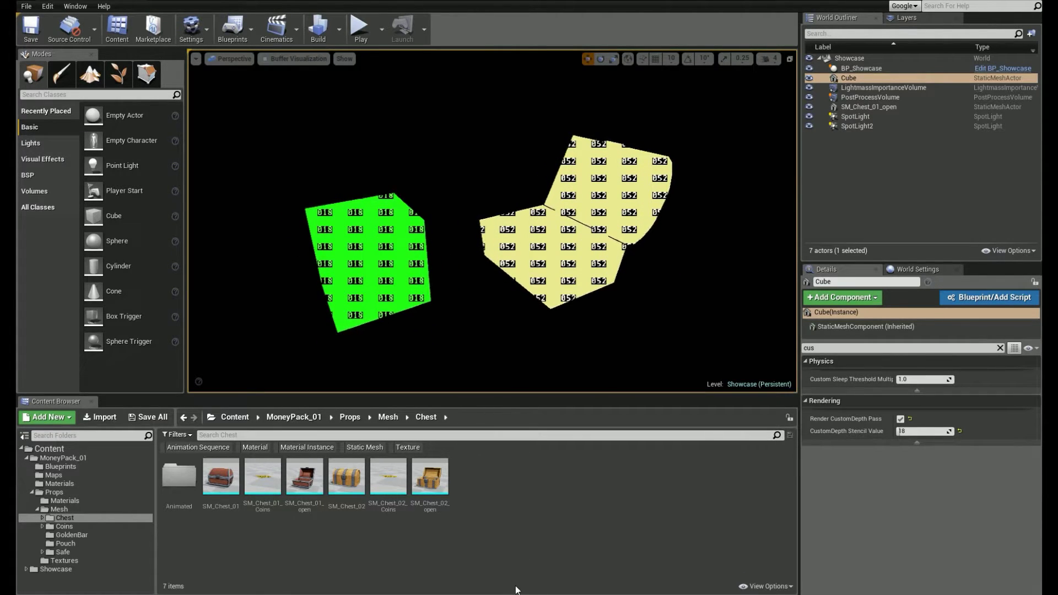
# Show engine content in the Content Browser and search the Engine Content folder for "stencil"
pyautogui.click(755, 588)
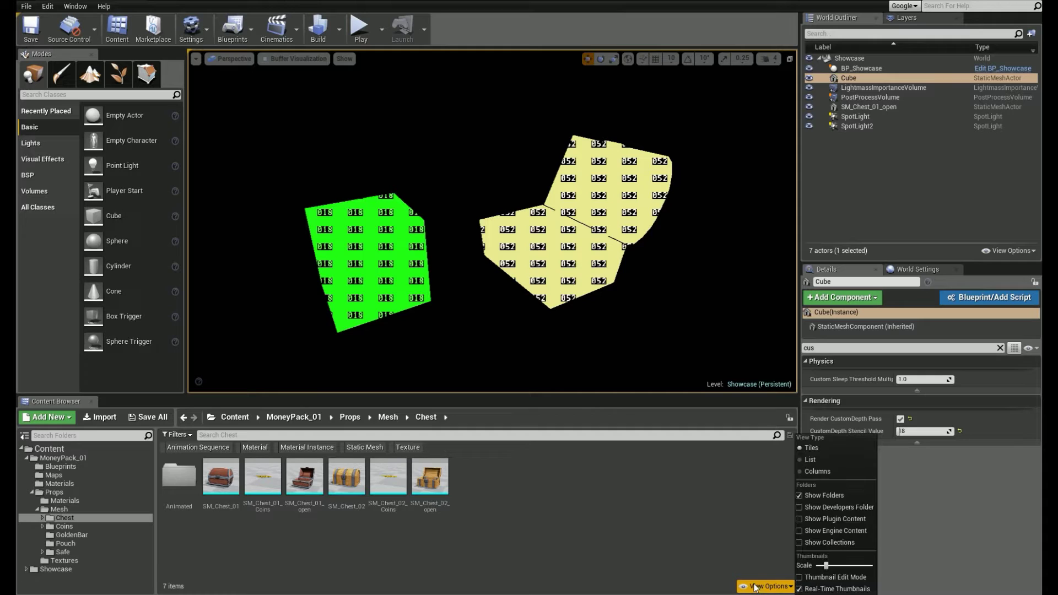
pyautogui.click(817, 532)
pyautogui.click(63, 579)
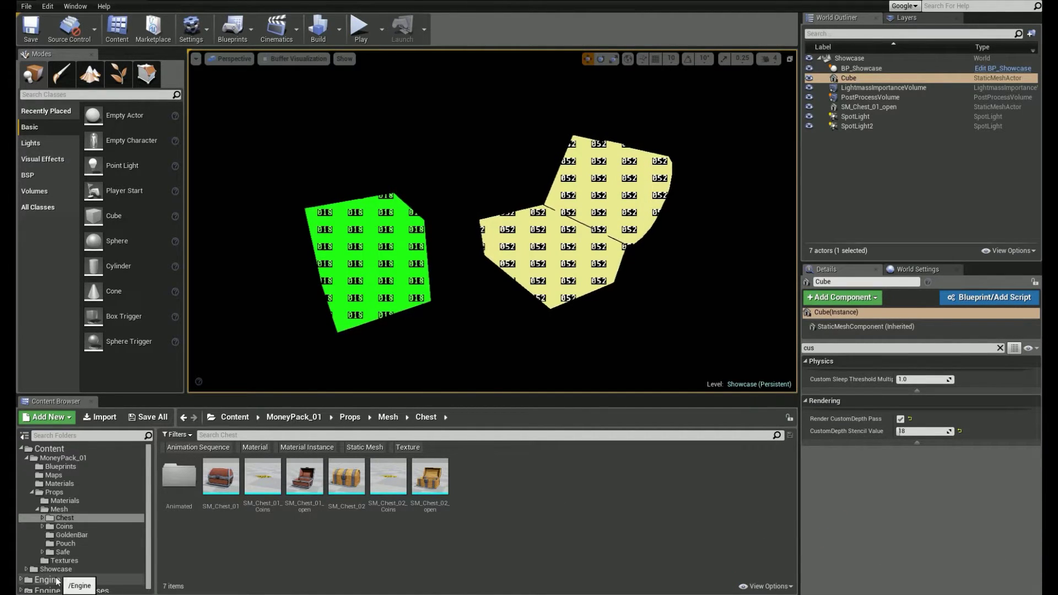
pyautogui.click(223, 436)
pyautogui.write('s')
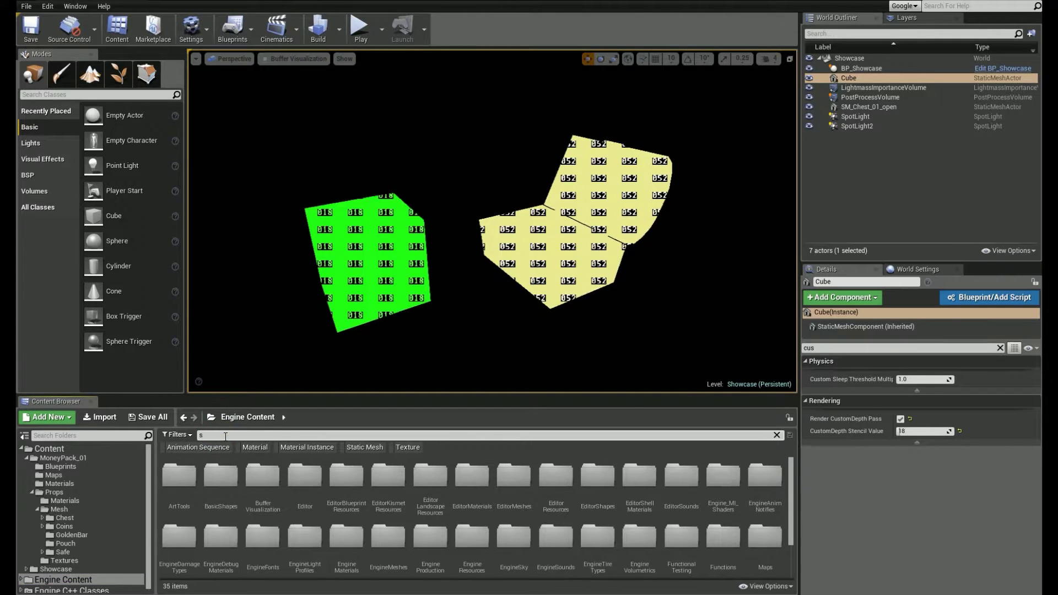
pyautogui.write('tencil')
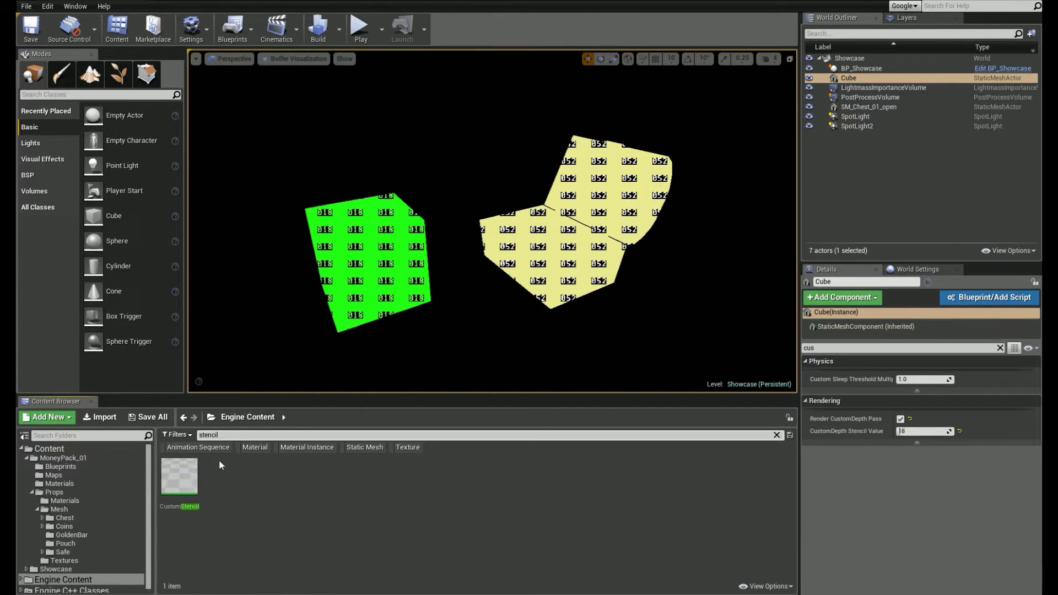
# Open the CustomStencil buffer visualization material for editing
pyautogui.click(171, 479)
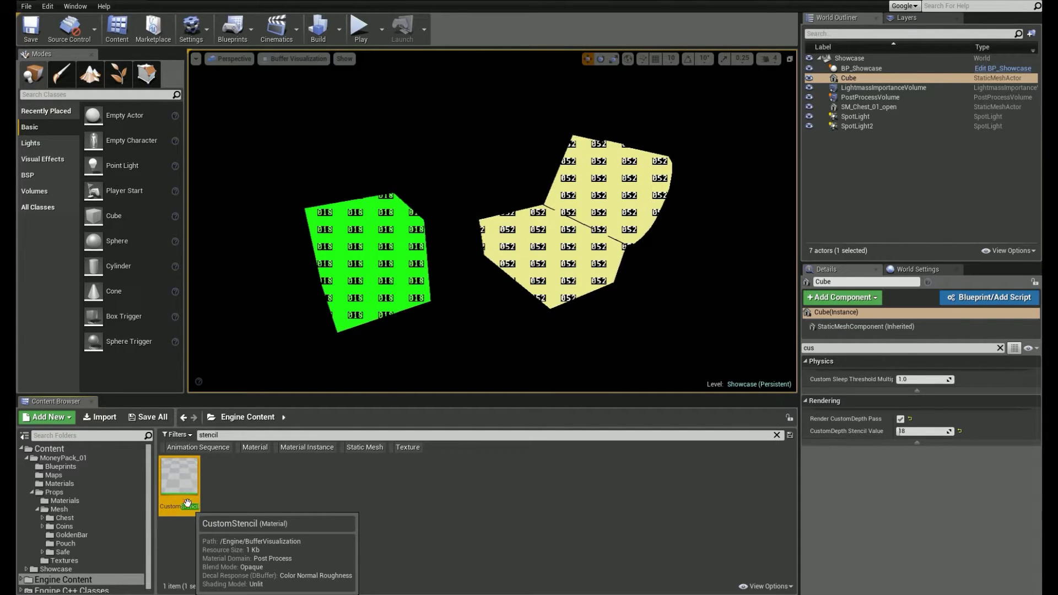
pyautogui.rightClick(187, 502)
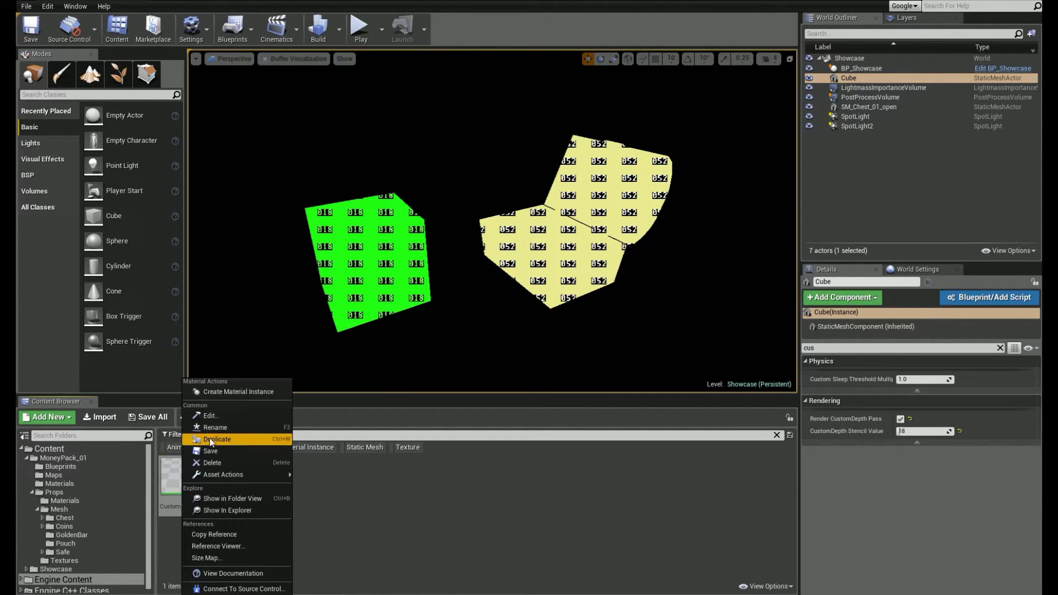
pyautogui.click(471, 534)
pyautogui.click(177, 479)
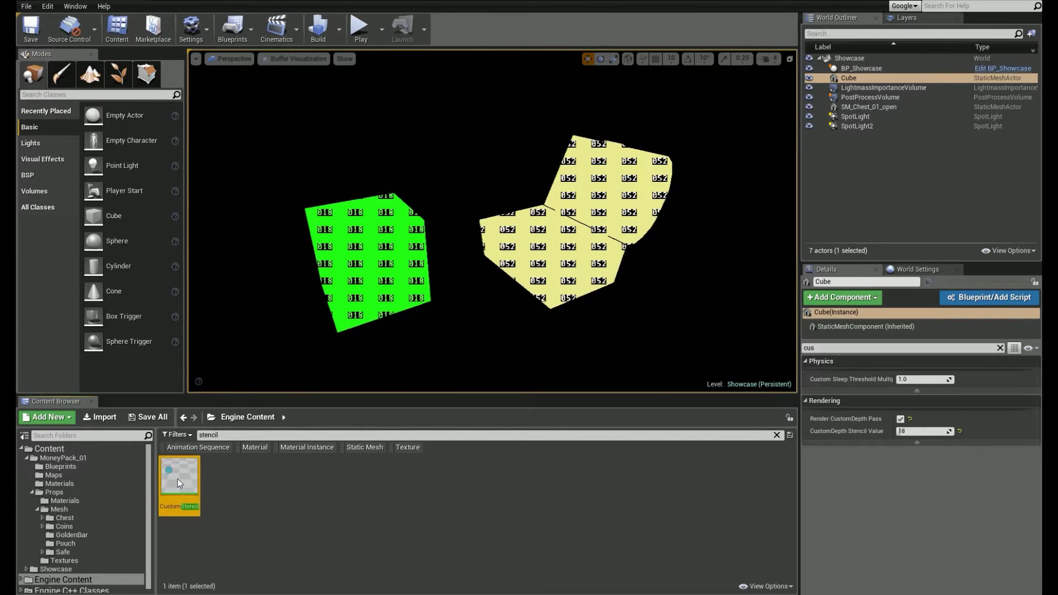
pyautogui.doubleClick(178, 478)
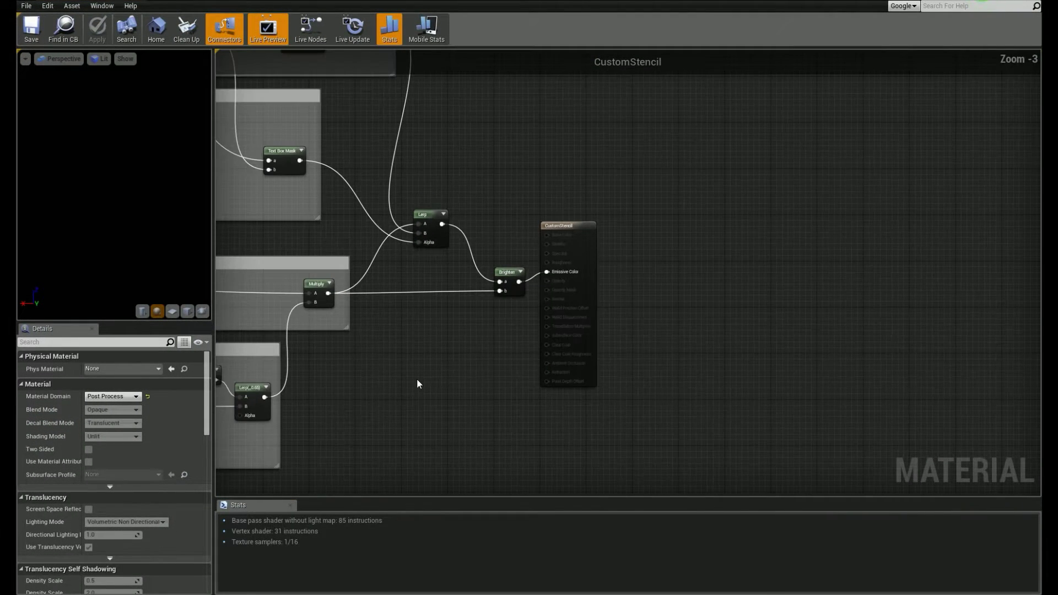
# Connect the Multiply node's output directly to the CustomStencil material's Emissive Color and apply the change
pyautogui.moveTo(417, 384); pyautogui.dragTo(618, 408, button='right')
pyautogui.moveTo(530, 317); pyautogui.dragTo(748, 296)
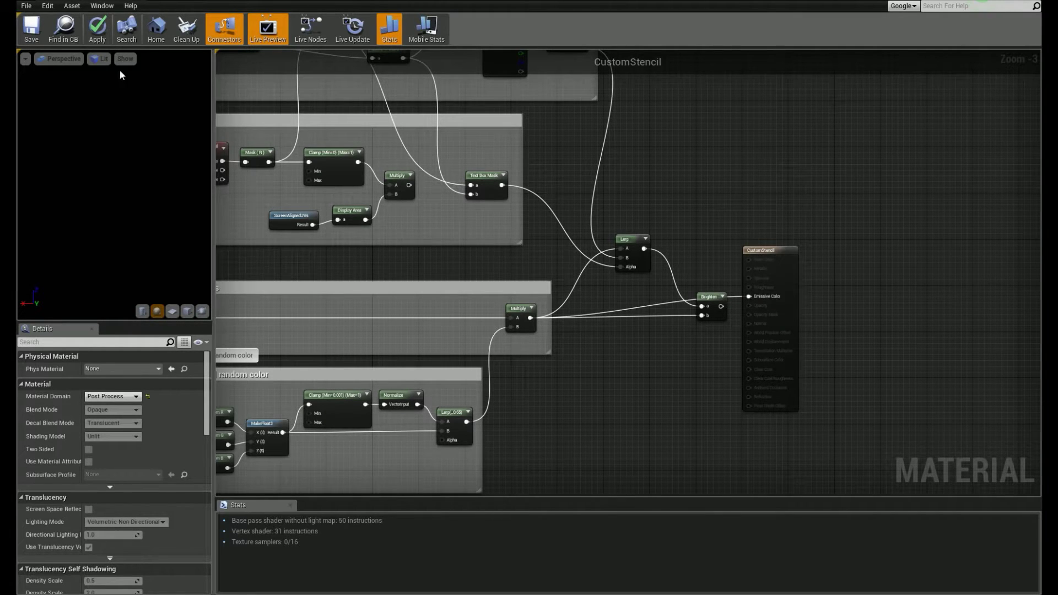
pyautogui.click(97, 28)
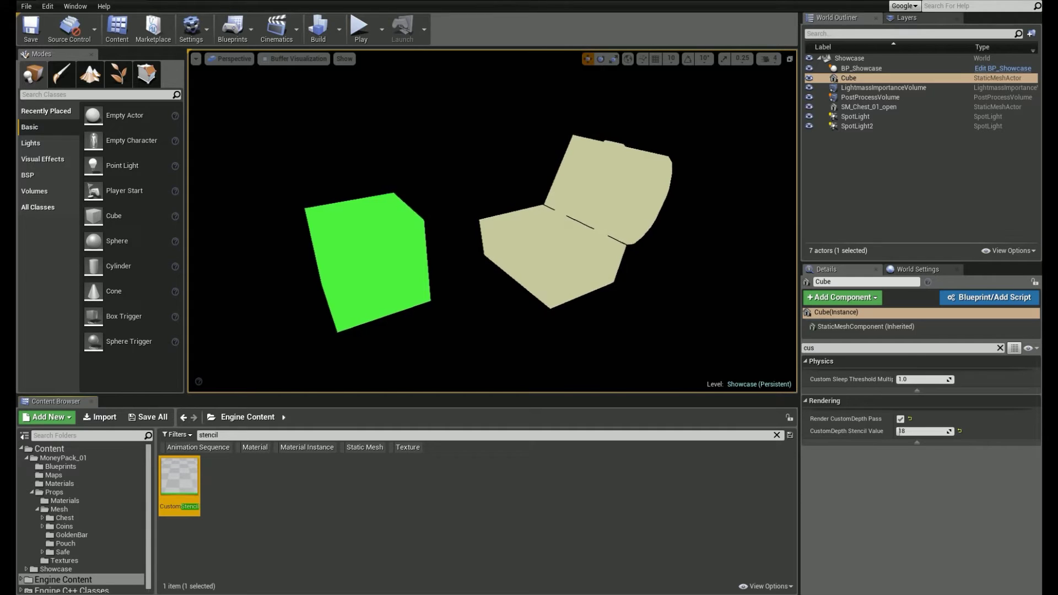
# Capture a high resolution screenshot of the cube and chest in the Custom Stencil view at size multiplier 1.0
pyautogui.moveTo(492, 221); pyautogui.dragTo(534, 212, button='right')
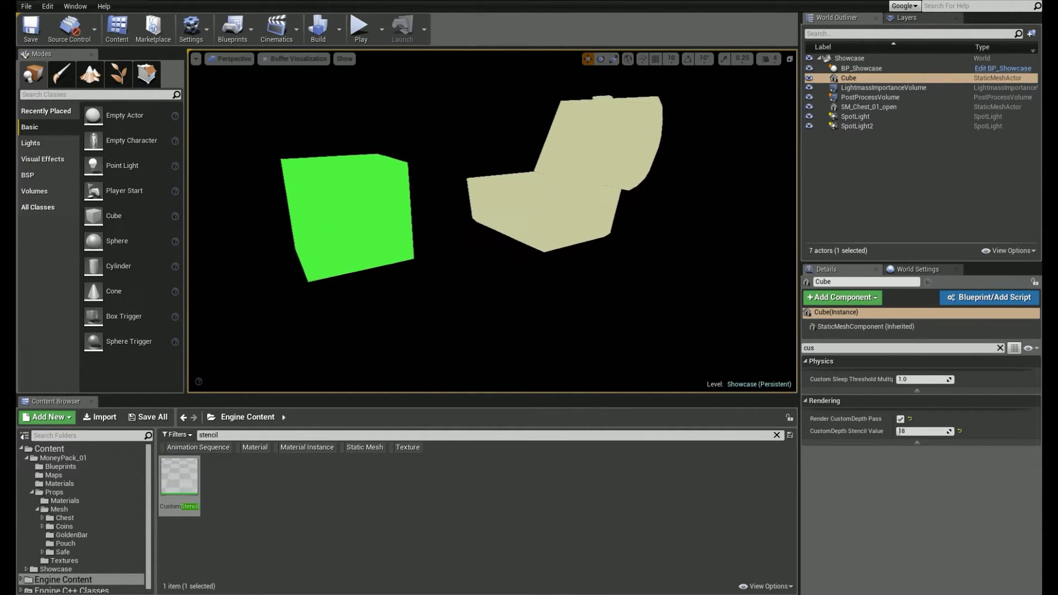
pyautogui.click(195, 58)
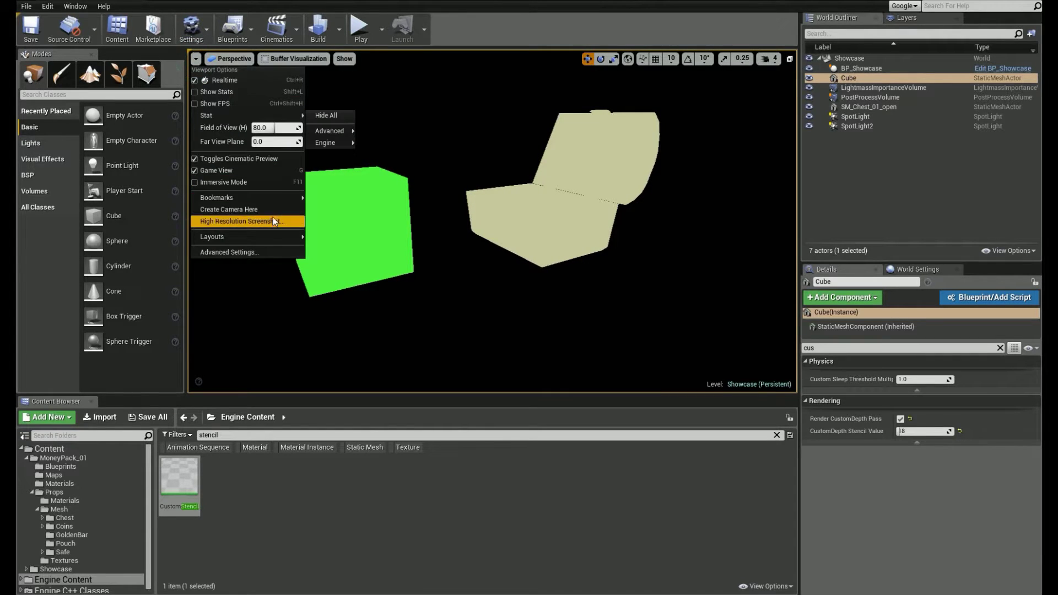
pyautogui.click(242, 220)
pyautogui.click(652, 368)
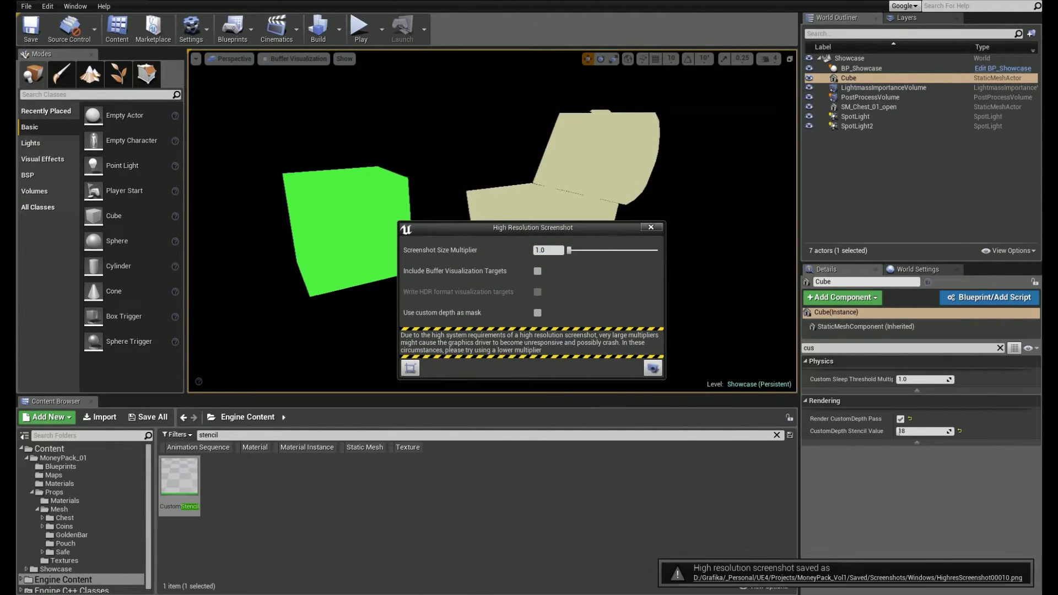
# Switch the viewport to Lit mode and capture a matching high resolution screenshot at size multiplier 1.0
pyautogui.click(295, 59)
pyautogui.click(291, 81)
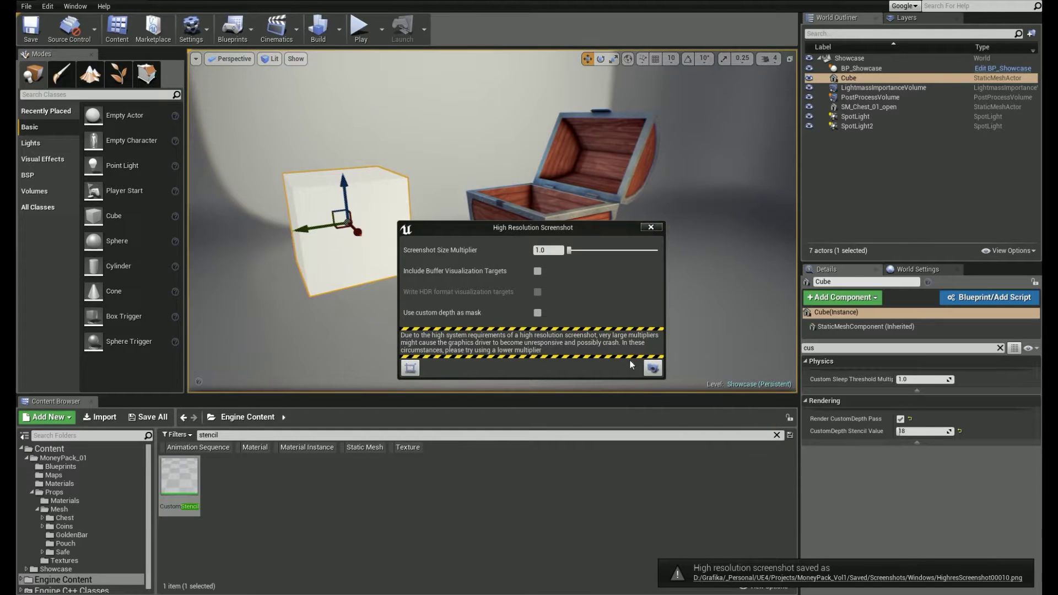
pyautogui.click(652, 368)
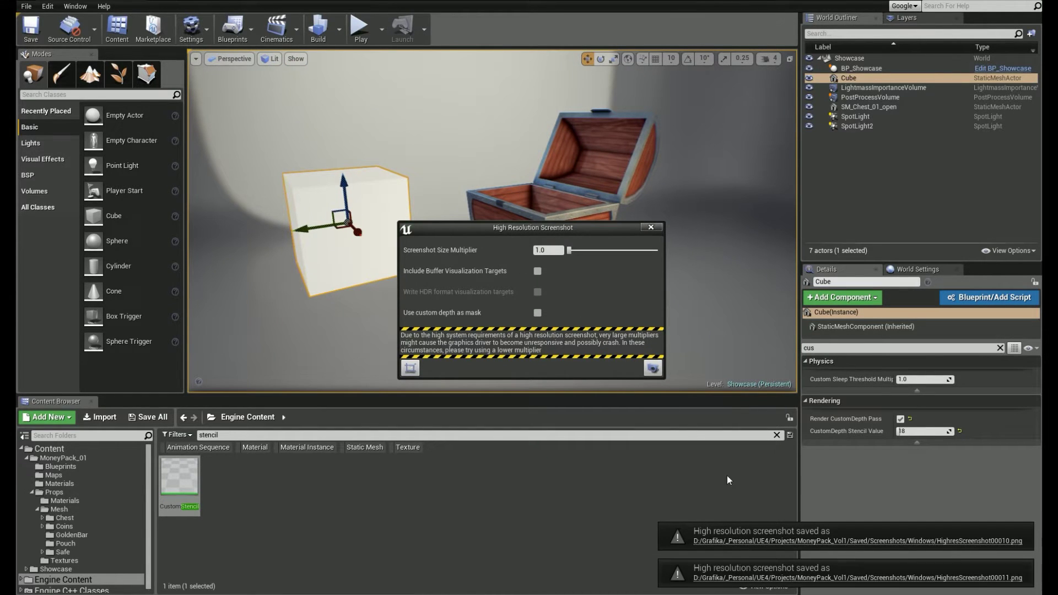
# Open HighresScreenshot00010.png from the saved screenshots folder and compare the stencil capture with the lit capture
pyautogui.click(752, 541)
pyautogui.doubleClick(498, 220)
pyautogui.press('Right')
pyautogui.press('Left')
pyautogui.press('Right')
pyautogui.press('Left')
pyautogui.press('Right')
pyautogui.press('Left')
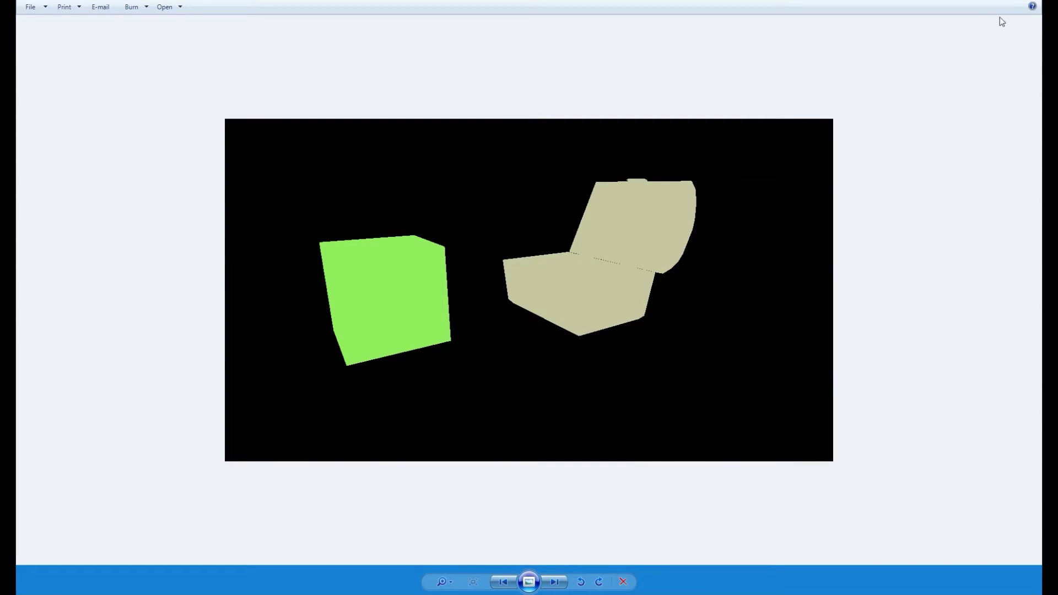
pyautogui.click(1030, 0)
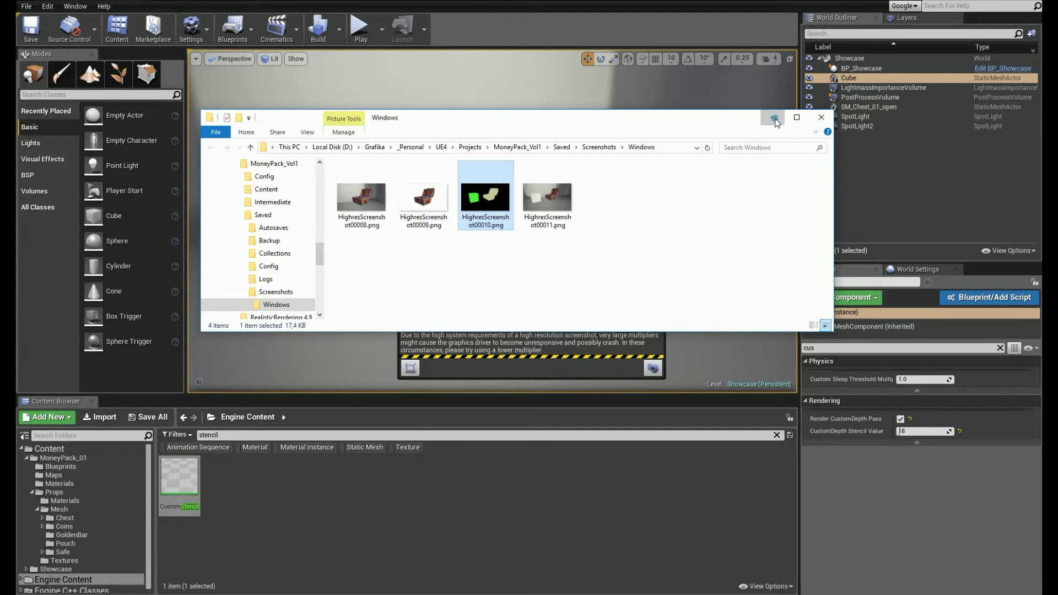
pyautogui.click(772, 117)
# Close the High Resolution Screenshot window and return to the scene viewport
pyautogui.click(655, 227)
pyautogui.moveTo(651, 232); pyautogui.dragTo(647, 233, button='right')
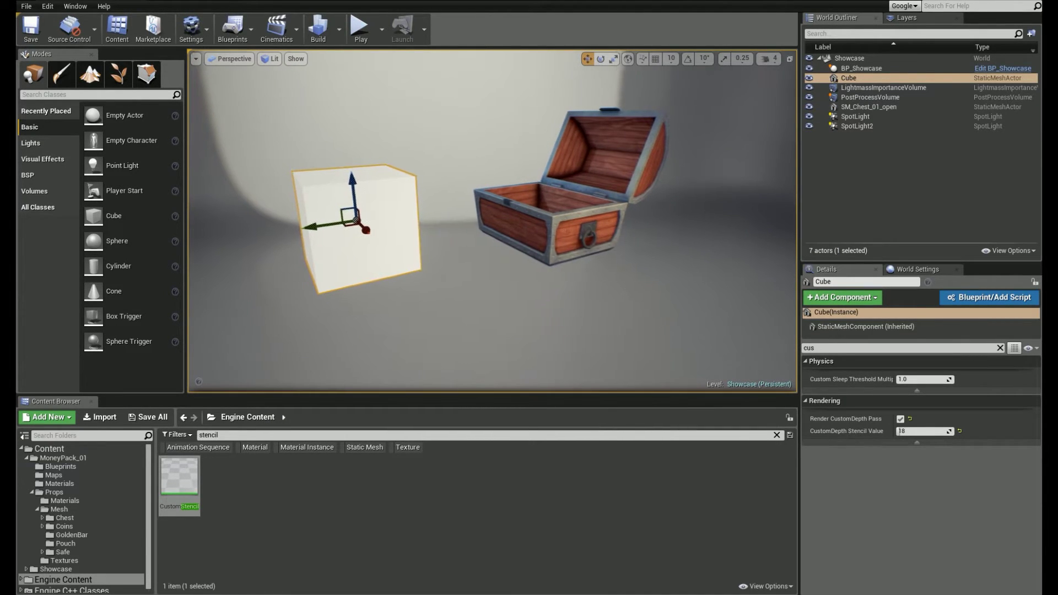
pyautogui.press('Escape')
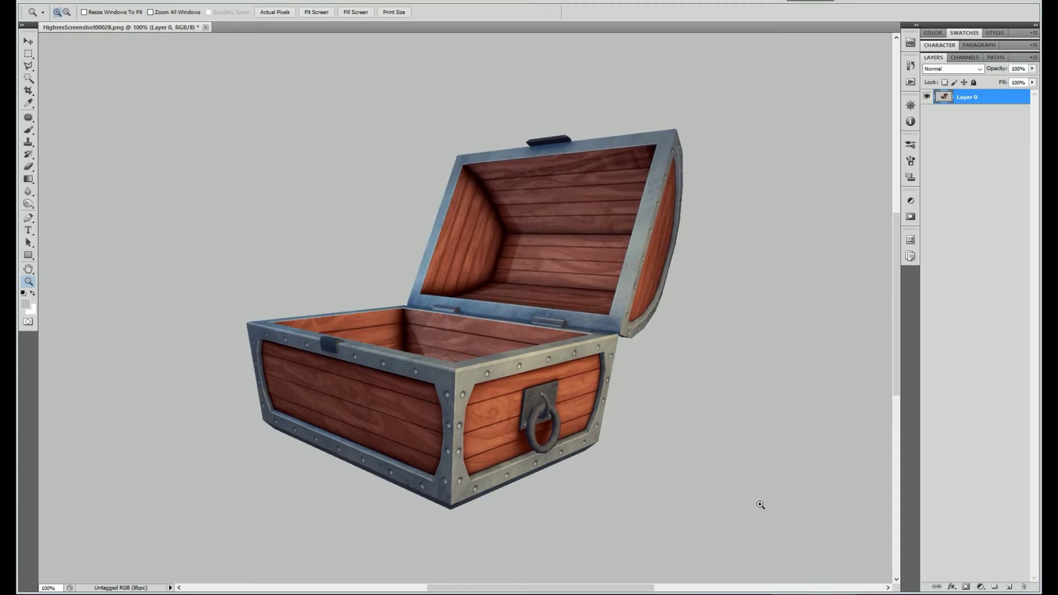
# Examine the cut-out edges of the chest in HighresScreenshot00028.png up close in Photoshop
pyautogui.moveTo(716, 226); pyautogui.dragTo(719, 227)
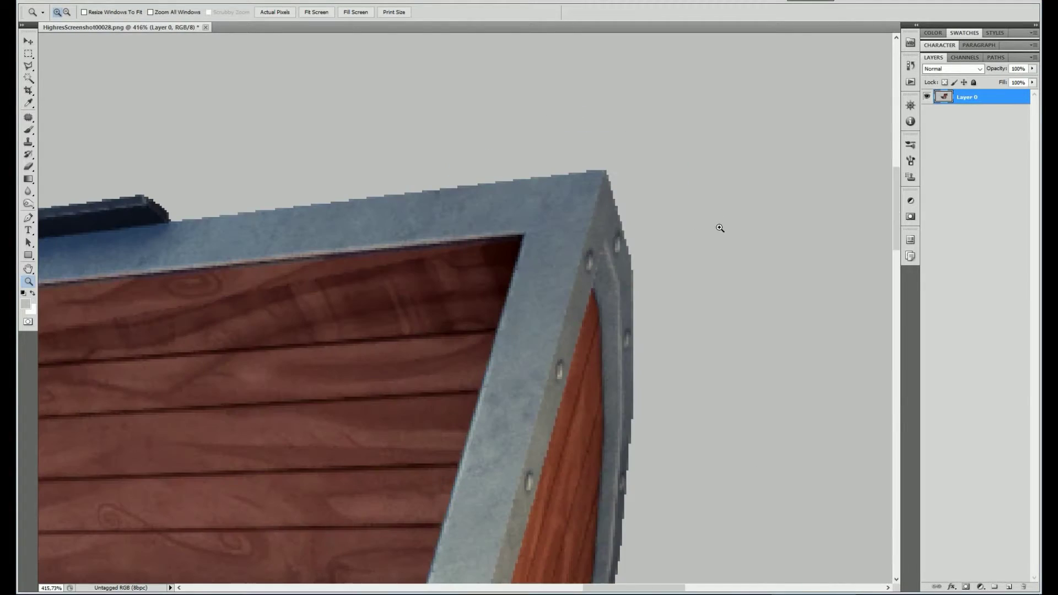
pyautogui.moveTo(398, 294); pyautogui.dragTo(537, 205)
pyautogui.hotkey('ctrl', '1')
pyautogui.moveTo(490, 364); pyautogui.dragTo(620, 218)
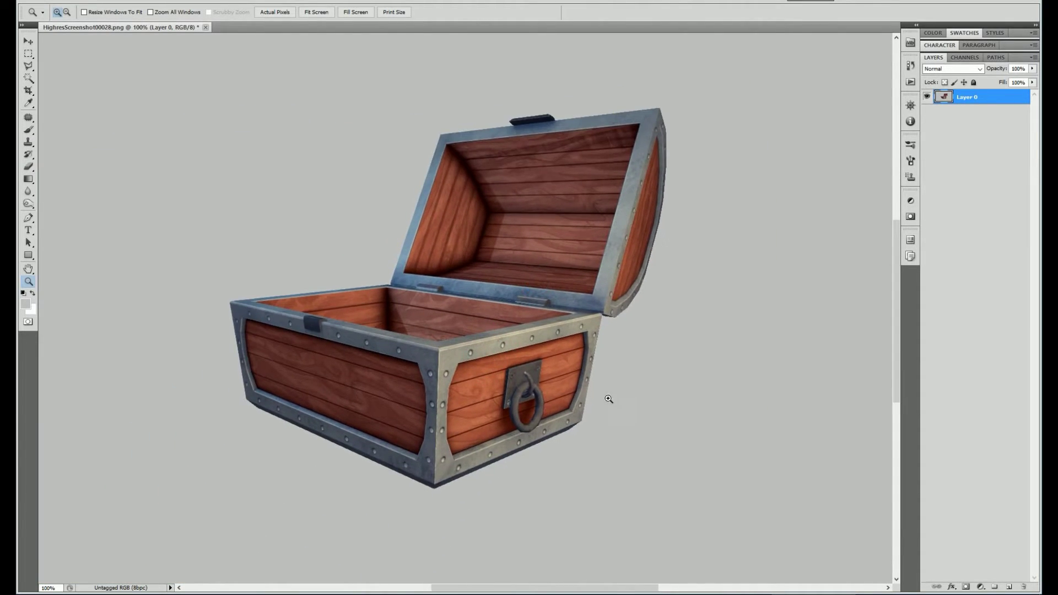
pyautogui.moveTo(628, 450); pyautogui.dragTo(495, 284)
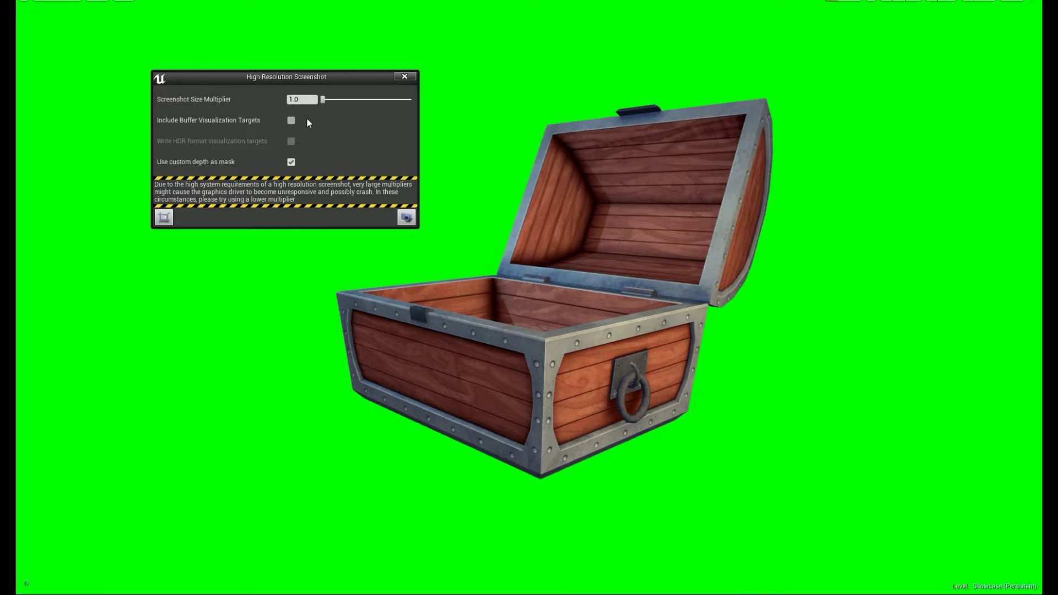
# Raise the Screenshot Size Multiplier in Unreal Editor for the masked chest capture and bring up the saved screenshots folder
pyautogui.moveTo(323, 101); pyautogui.dragTo(342, 99)
pyautogui.click(294, 594)
# Open HighresScreenshot00036.png in the image viewer and examine the edges of the chest lid up close
pyautogui.doubleClick(659, 190)
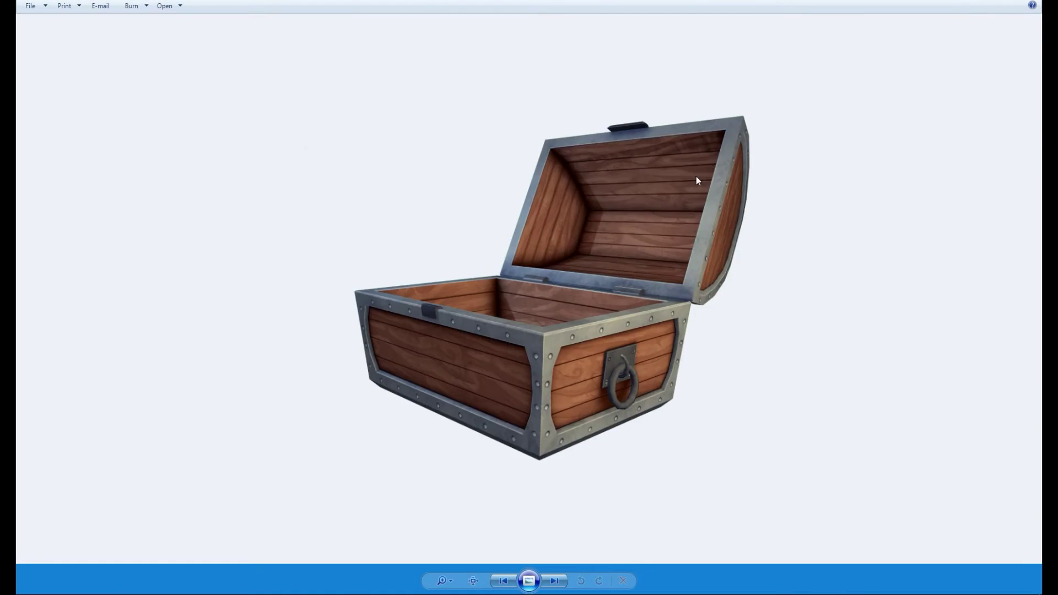
pyautogui.scroll(3, 711, 171)
pyautogui.moveTo(719, 167); pyautogui.dragTo(646, 277)
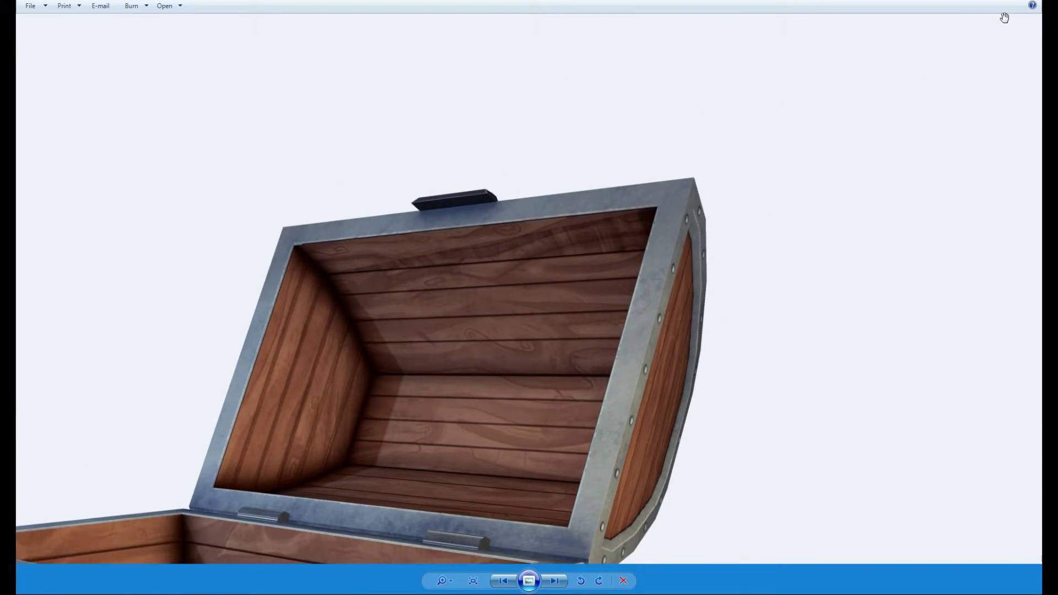
pyautogui.click(1028, 0)
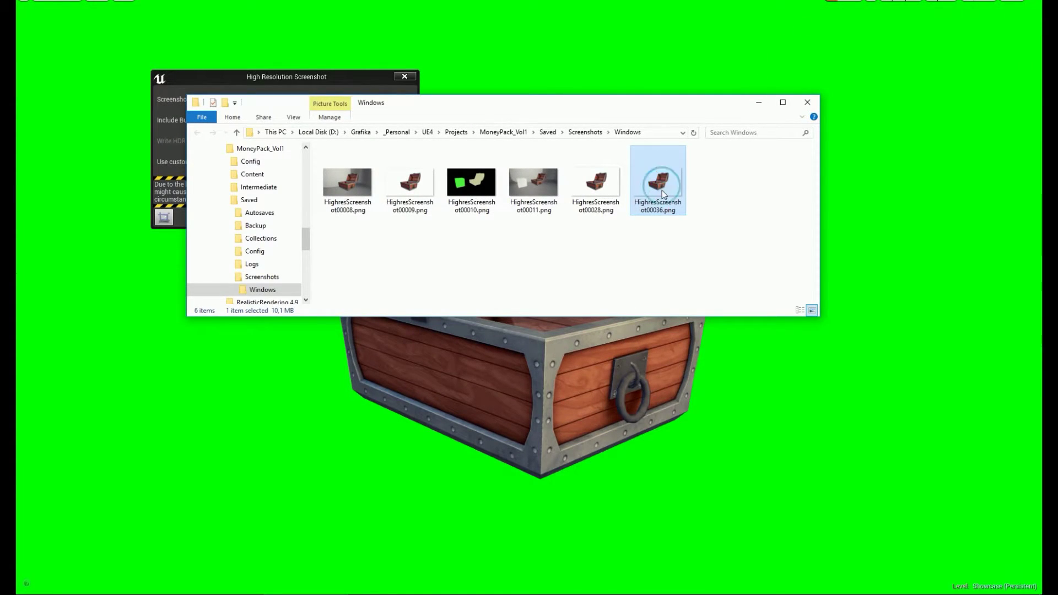
# Open HighresScreenshot00036.png in Photoshop and resize the image to 25 percent with proportions constrained
pyautogui.moveTo(820, 594); pyautogui.dragTo(440, 31)
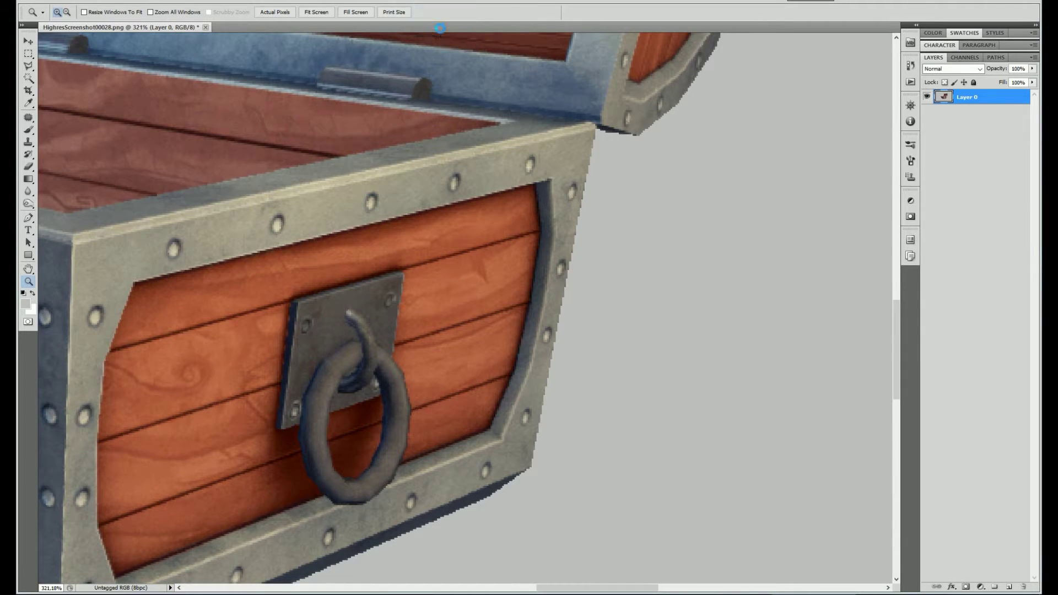
pyautogui.hotkey('ctrl', 'alt', 'i')
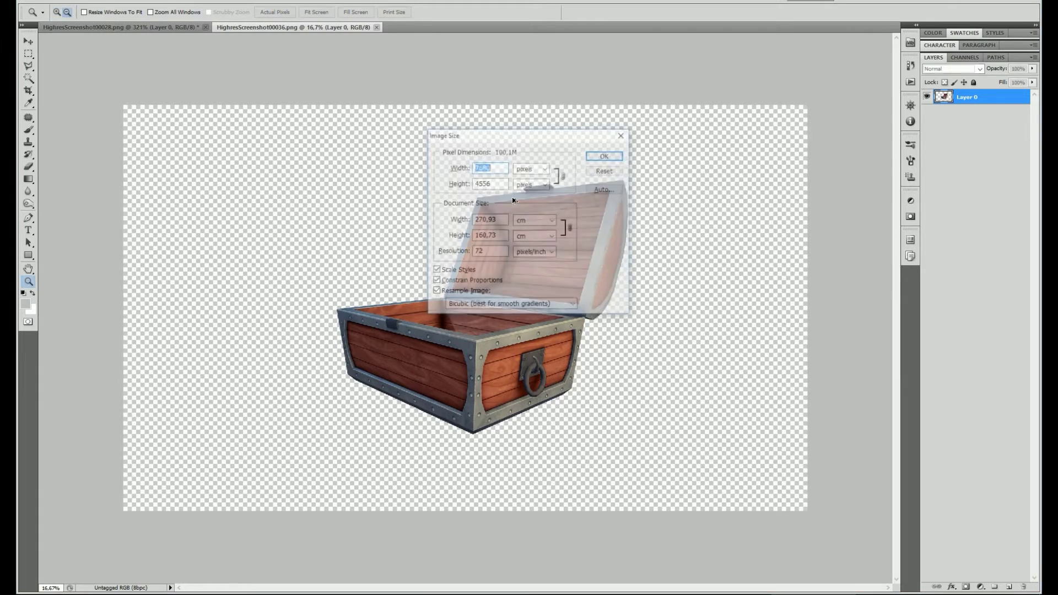
pyautogui.click(526, 168)
pyautogui.click(526, 160)
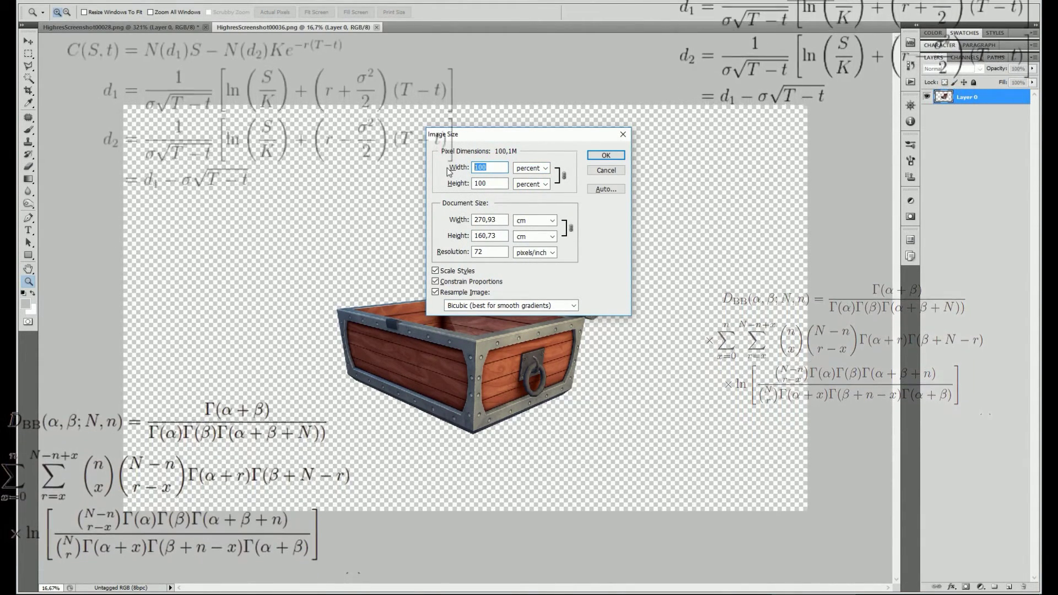
pyautogui.write('25')
pyautogui.click(605, 155)
# Add a new layer beneath the chest layer and fill it with the grey foreground colour
pyautogui.hotkey('ctrl', '1')
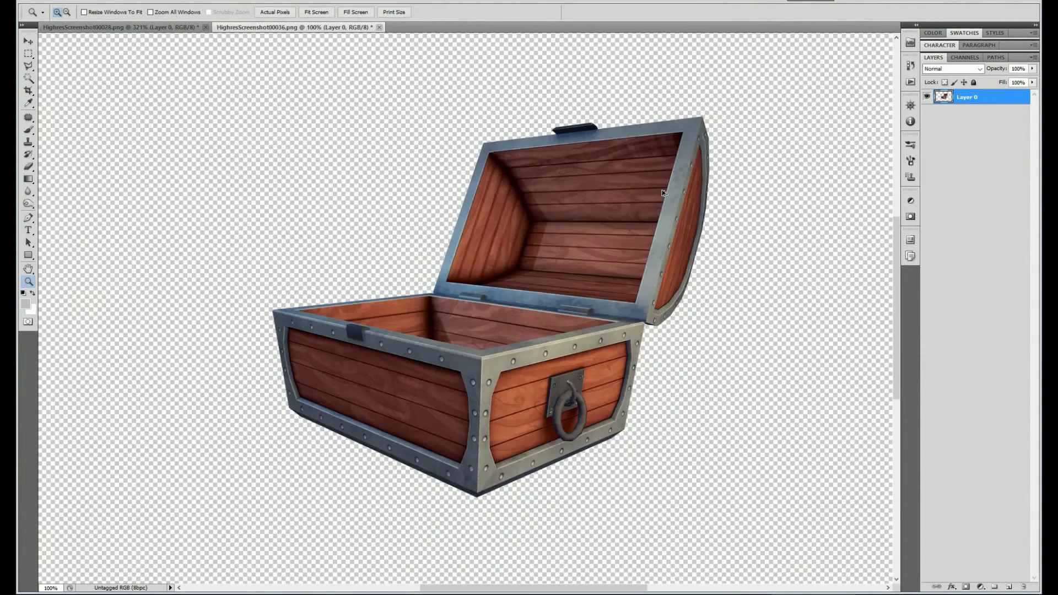
pyautogui.keyDown('ctrl'); pyautogui.click(1009, 587); pyautogui.keyUp('ctrl')
pyautogui.hotkey('alt', 'BackSpace')
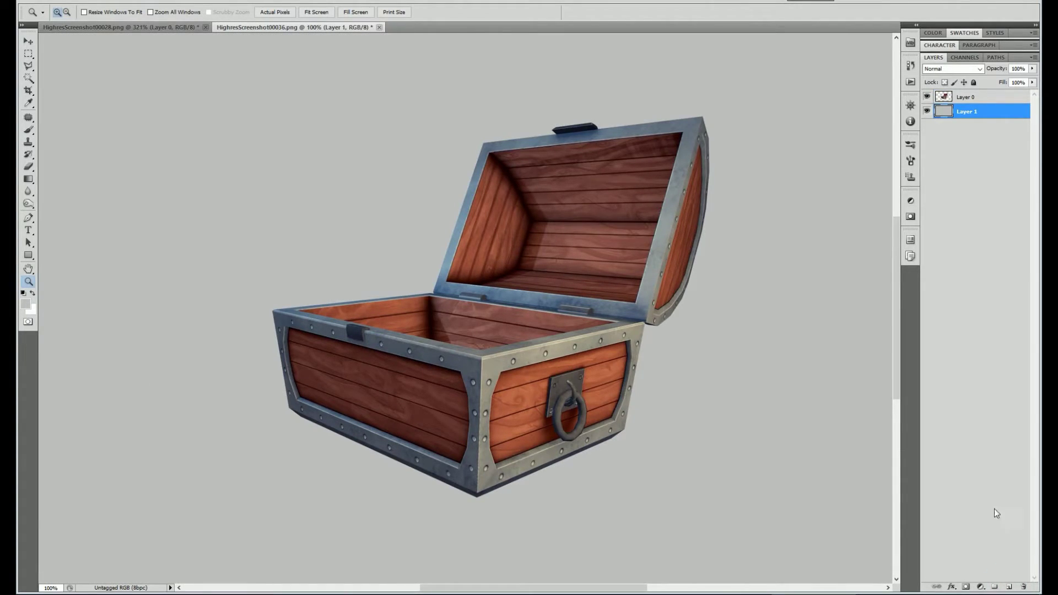
# Paste the downscaled chest image into HighresScreenshot00028.png in Photoshop as a new layer
pyautogui.hotkey('ctrl', 'Tab')
pyautogui.hotkey('ctrl', 'v')
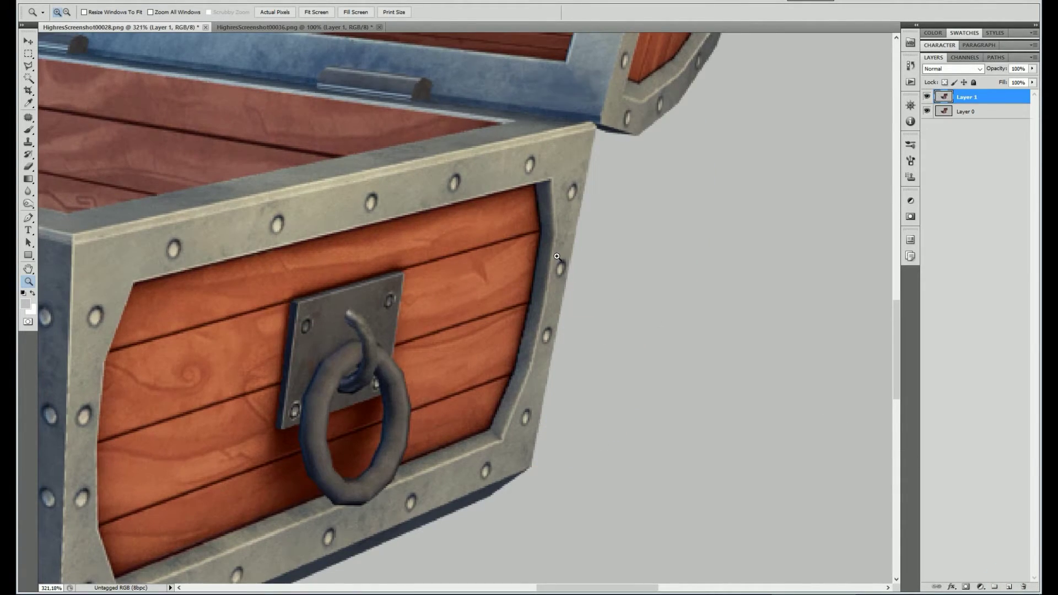
# Compare the chest lid's corner edges up close between the two captures by repeatedly hiding and showing the pasted layer
pyautogui.moveTo(574, 188); pyautogui.dragTo(557, 340)
pyautogui.moveTo(593, 171); pyautogui.dragTo(558, 386)
pyautogui.moveTo(604, 165); pyautogui.dragTo(570, 349)
pyautogui.moveTo(629, 161); pyautogui.dragTo(617, 234)
pyautogui.scroll(2, 617, 234)
pyautogui.keyDown('alt'); pyautogui.scroll(3, 649, 147); pyautogui.keyUp('alt')
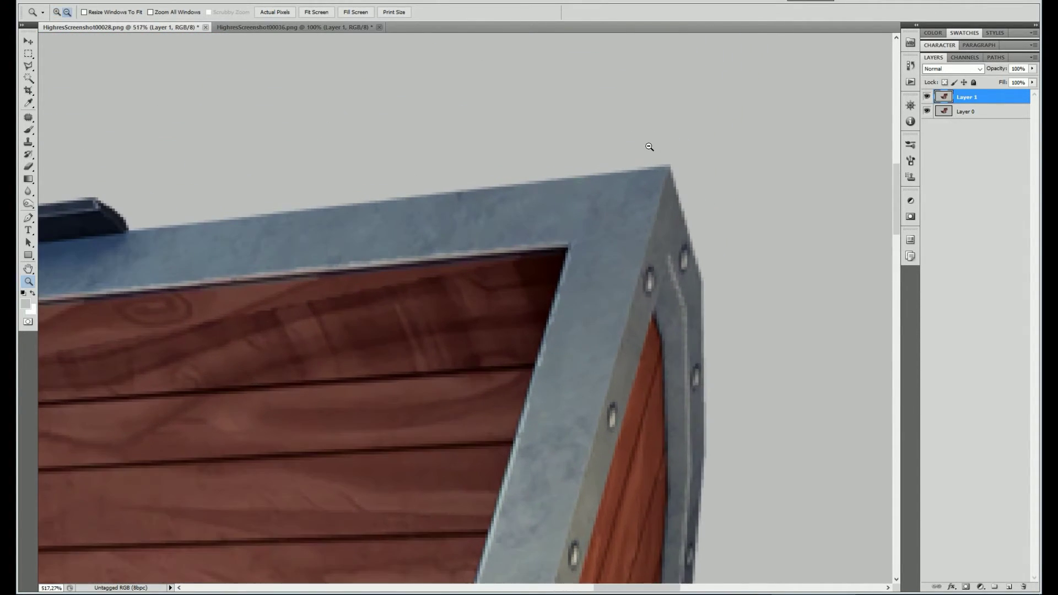
pyautogui.scroll(2, 637, 178)
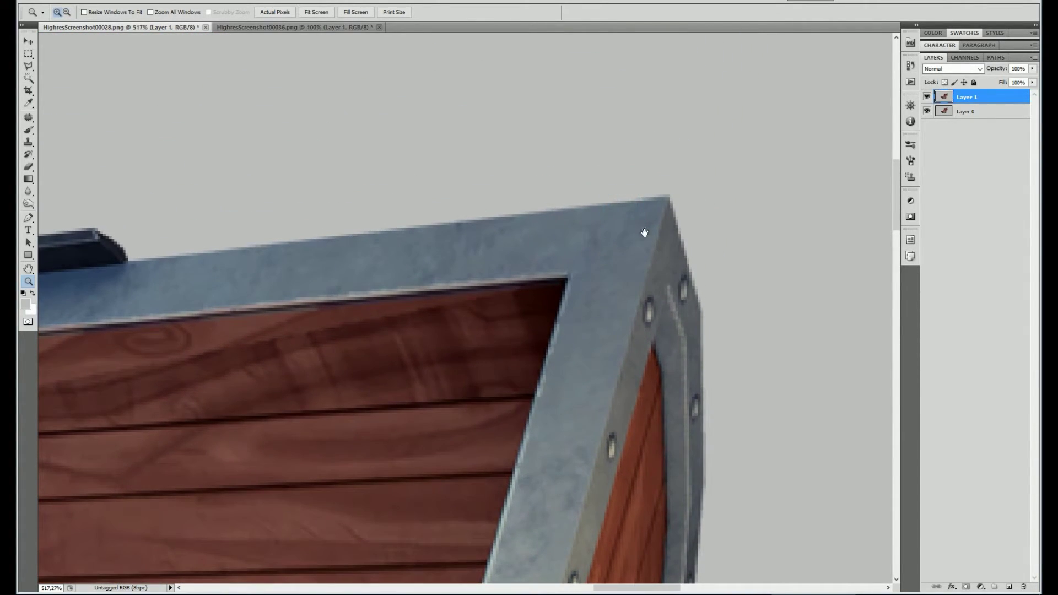
pyautogui.click(927, 97)
pyautogui.click(927, 97)
pyautogui.click(927, 97)
pyautogui.click(927, 97)
pyautogui.click(927, 97)
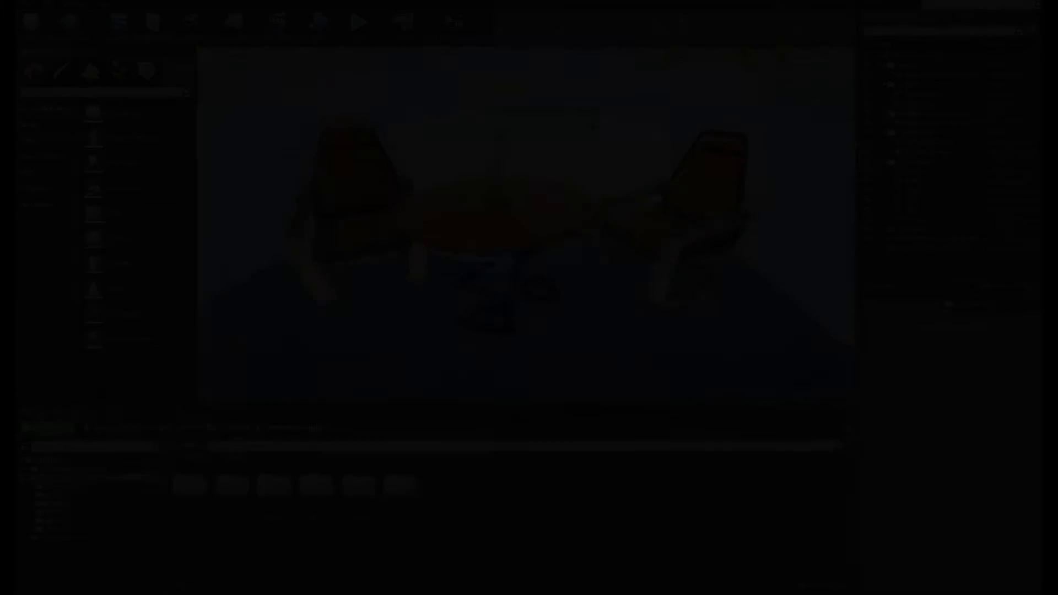
# Select the glass statue on the table in Unreal Editor and activate the Move tool
pyautogui.scroll(2, 585, 130)
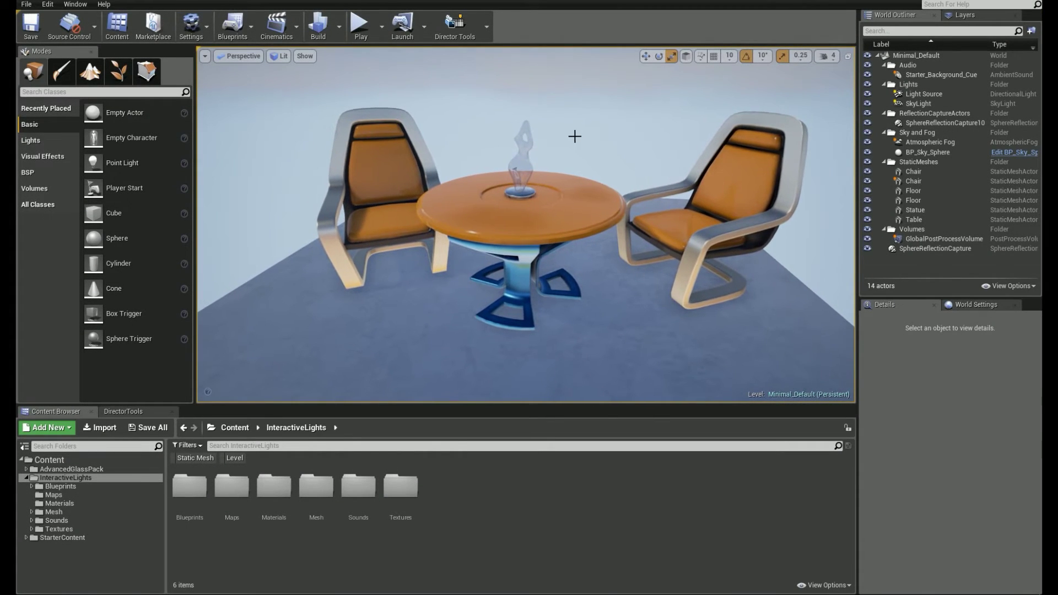
pyautogui.click(528, 157)
pyautogui.press('w')
pyautogui.press('e')
pyautogui.press('w')
pyautogui.moveTo(534, 211)
pyautogui.mouseDown()
pyautogui.moveTo(578, 163)
pyautogui.moveTo(534, 198)
pyautogui.mouseUp()
pyautogui.moveTo(526, 209); pyautogui.dragTo(515, 209, button='right')
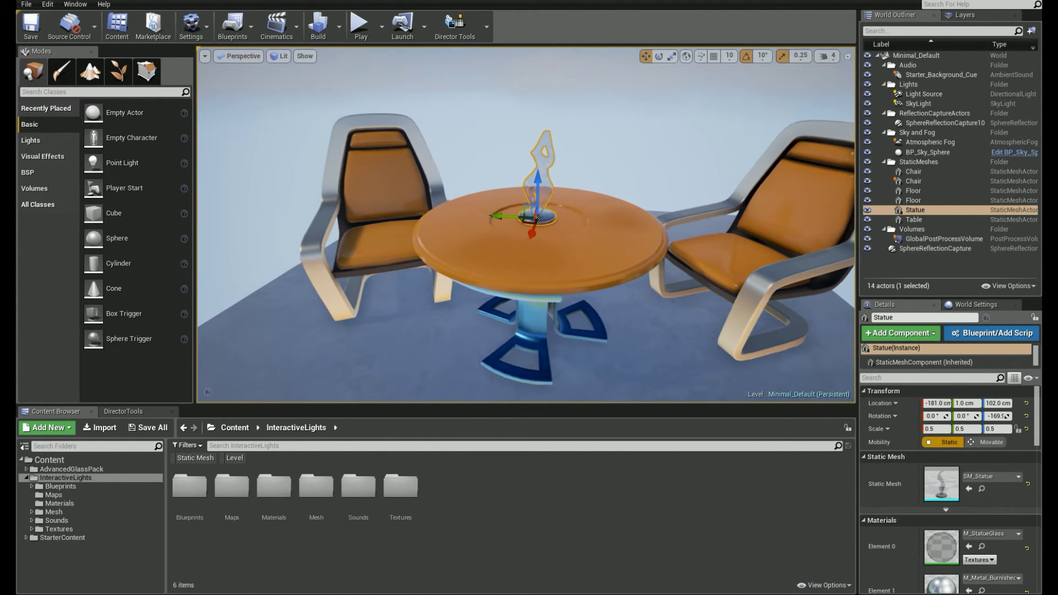
# Try moving the statue along the Y axis to about -27 cm and undo the move
pyautogui.moveTo(508, 216); pyautogui.dragTo(452, 177)
pyautogui.hotkey('ctrl', 'z')
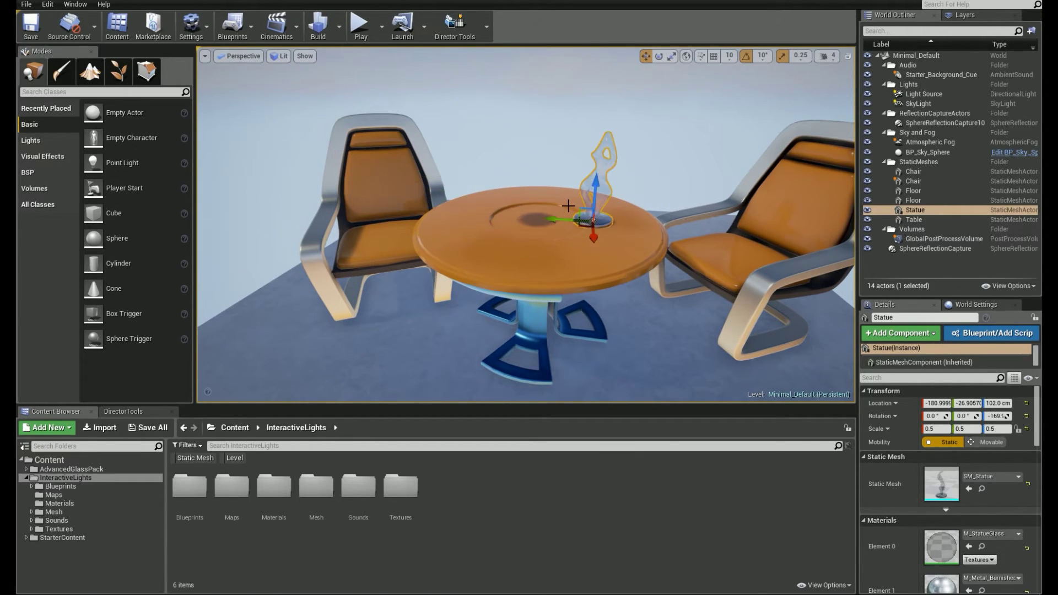
pyautogui.hotkey('ctrl', 'z')
# Try moving the statue along the X axis to about -174 cm without grabbing its gizmo, and undo the move
pyautogui.moveTo(602, 213); pyautogui.dragTo(534, 212, button='right')
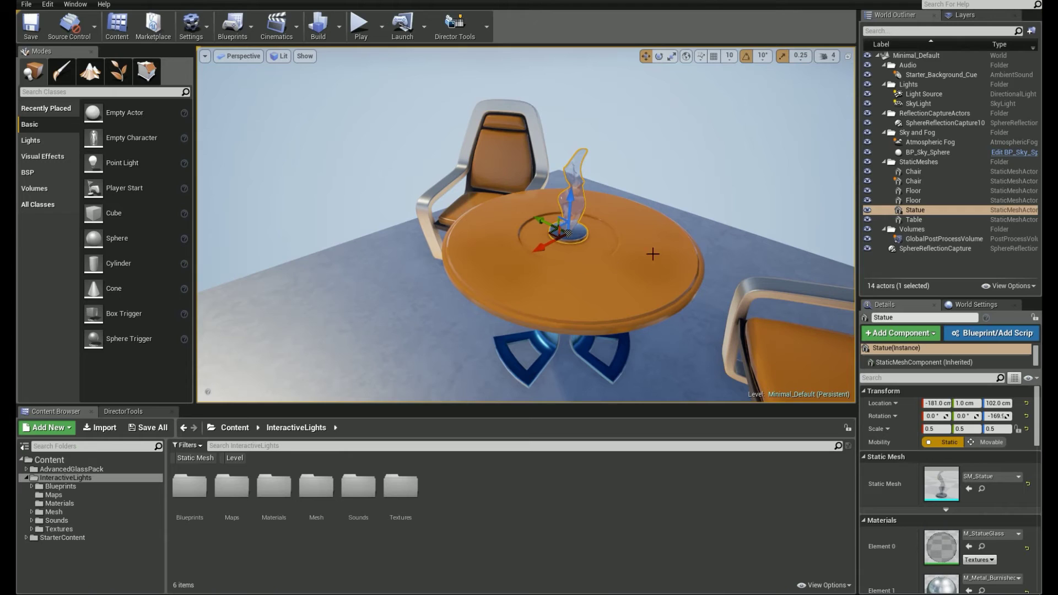
pyautogui.keyDown('ctrl'); pyautogui.moveTo(753, 167); pyautogui.dragTo(851, 116); pyautogui.keyUp('ctrl')
pyautogui.moveTo(647, 190); pyautogui.dragTo(527, 255)
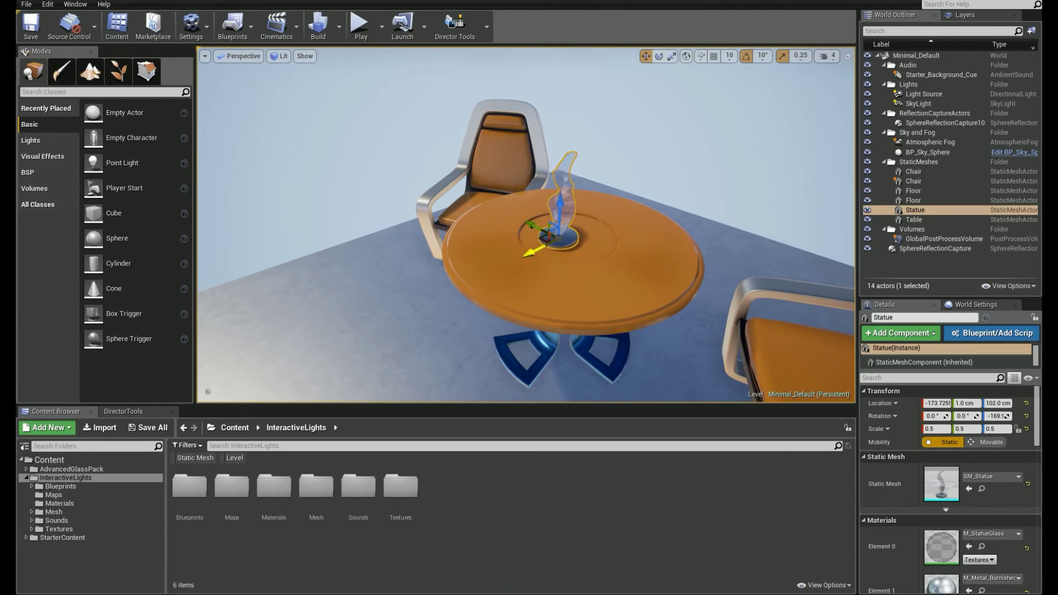
pyautogui.hotkey('ctrl', 'z')
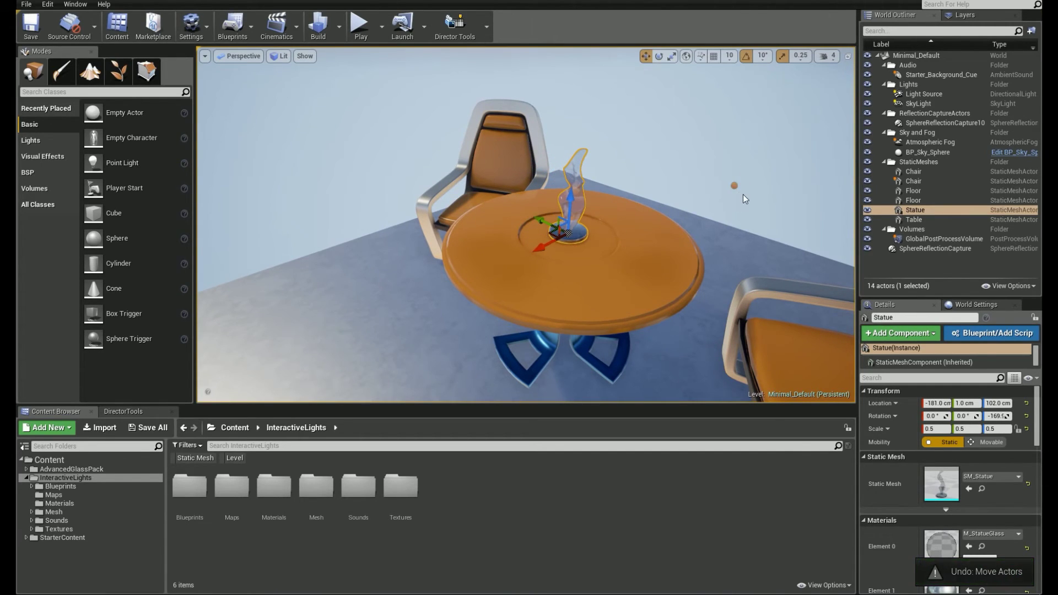
# Move the statue along the Y axis to about -31 cm and raise it above the table to about 124 cm
pyautogui.moveTo(543, 225); pyautogui.dragTo(595, 247)
pyautogui.moveTo(707, 213); pyautogui.dragTo(726, 194, button='right')
pyautogui.press('s')
pyautogui.moveTo(540, 206)
pyautogui.mouseDown()
pyautogui.moveTo(540, 93)
pyautogui.moveTo(540, 221)
pyautogui.moveTo(539, 187)
pyautogui.mouseUp()
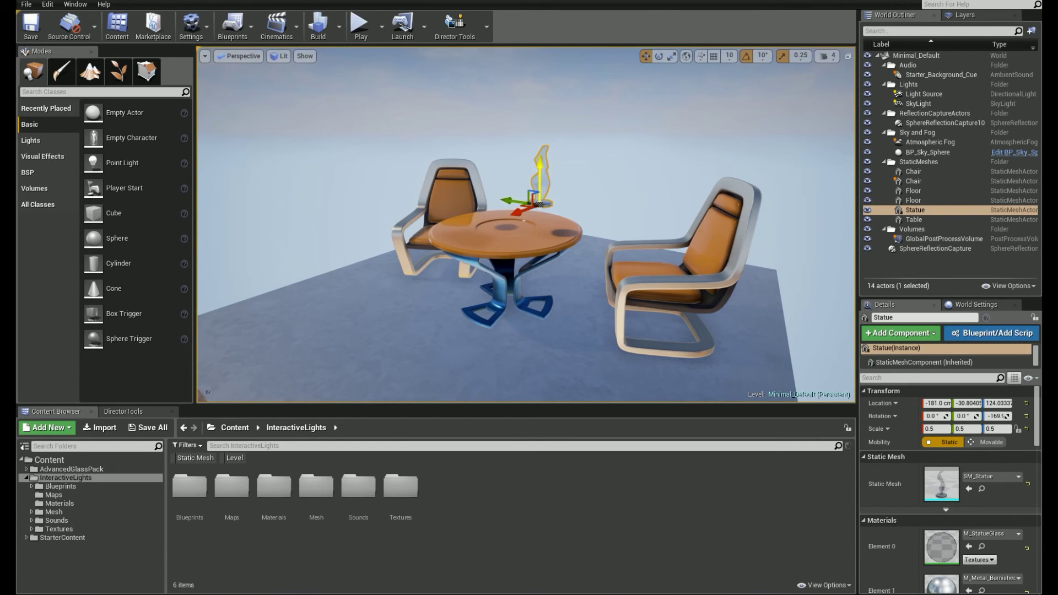
# Switch the statue's transform gizmo to local space and back to world space
pyautogui.click(686, 58)
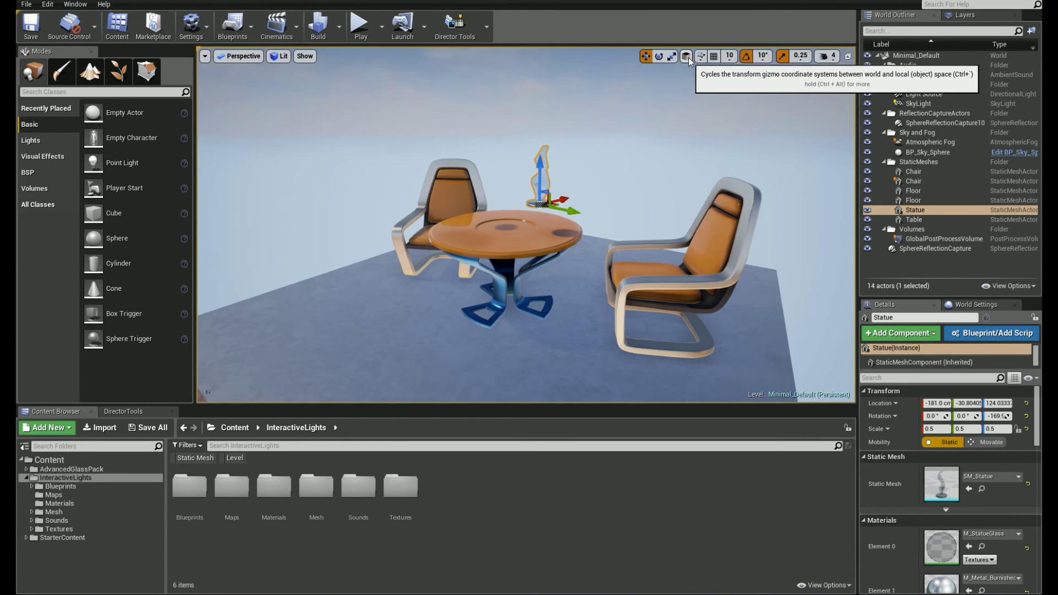
pyautogui.click(687, 56)
# Rotate the statue slightly to about -1.8° around X and -9.8° around Y
pyautogui.moveTo(623, 165); pyautogui.dragTo(645, 193, button='right')
pyautogui.moveTo(688, 105); pyautogui.dragTo(683, 116, button='right')
pyautogui.press('e')
pyautogui.keyDown('ctrl'); pyautogui.moveTo(712, 192); pyautogui.dragTo(672, 193); pyautogui.keyUp('ctrl')
pyautogui.moveTo(498, 214); pyautogui.dragTo(537, 228)
pyautogui.moveTo(480, 248)
pyautogui.mouseDown()
pyautogui.moveTo(478, 259)
pyautogui.moveTo(490, 232)
pyautogui.moveTo(477, 258)
pyautogui.mouseUp()
pyautogui.moveTo(768, 164)
pyautogui.keyDown('ctrl'); pyautogui.mouseDown()
pyautogui.moveTo(799, 164)
pyautogui.moveTo(768, 164)
pyautogui.mouseUp(); pyautogui.keyUp('ctrl')
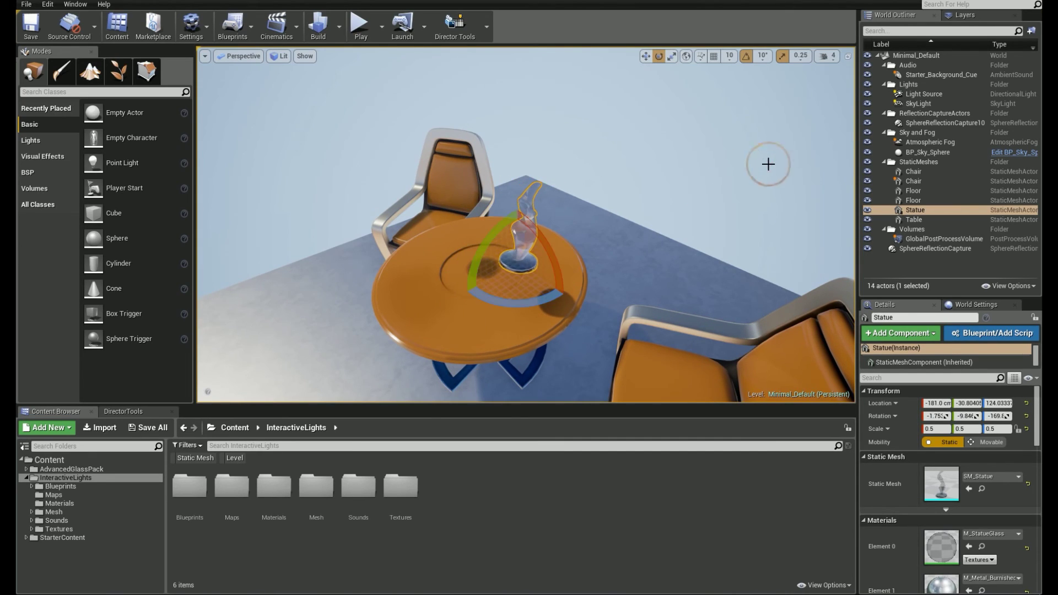
# Activate the Scale tool for the selected statue
pyautogui.press('r')
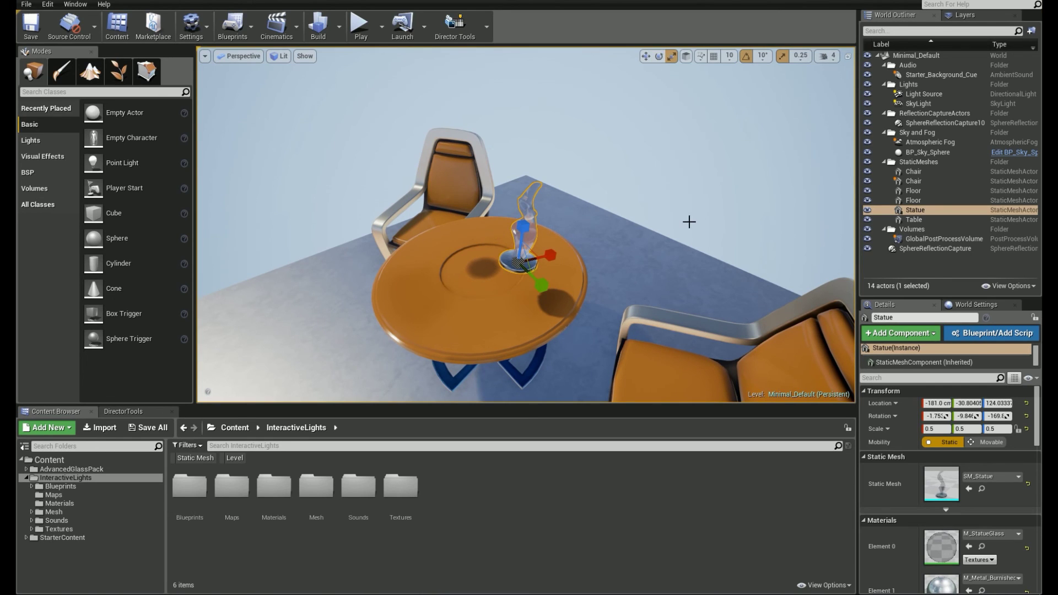